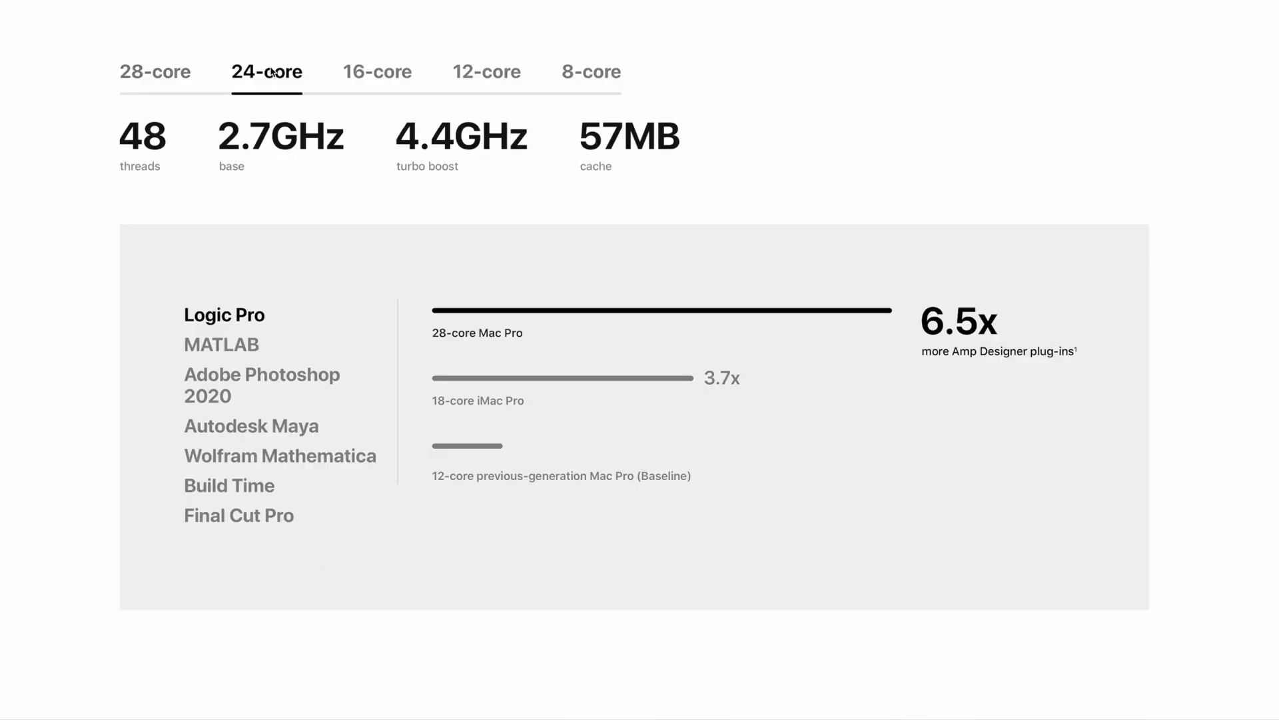
Compare the 16-core and 12-core CPUs and W6900X, W6800X, W5700X graphics, then scroll to Storage.
left_click(404, 73)
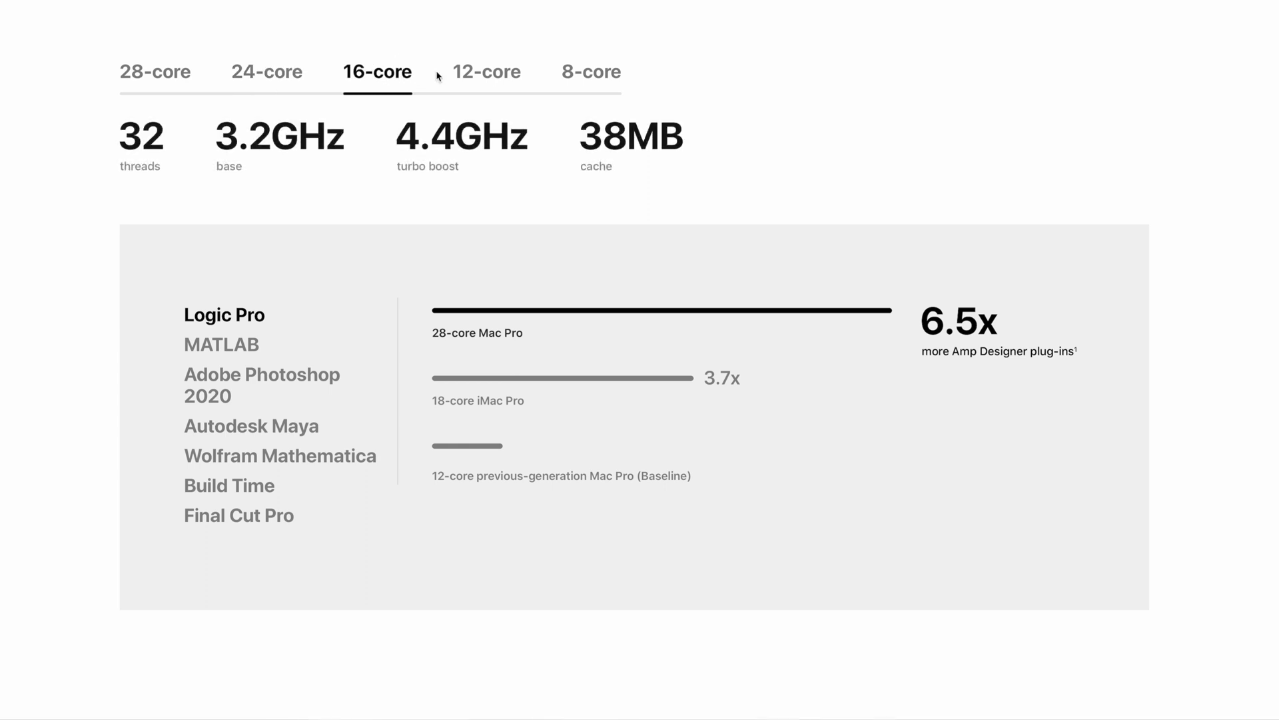
left_click(488, 73)
left_click(513, 48)
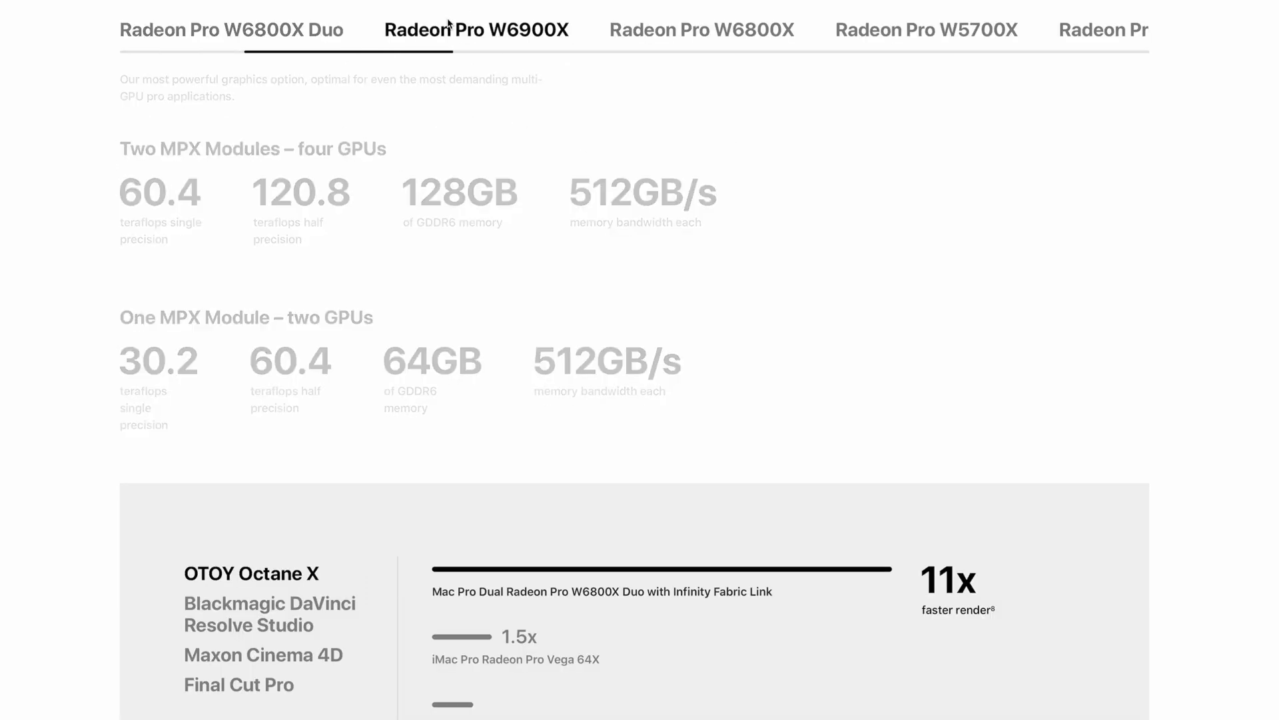
left_click(658, 45)
left_click(860, 33)
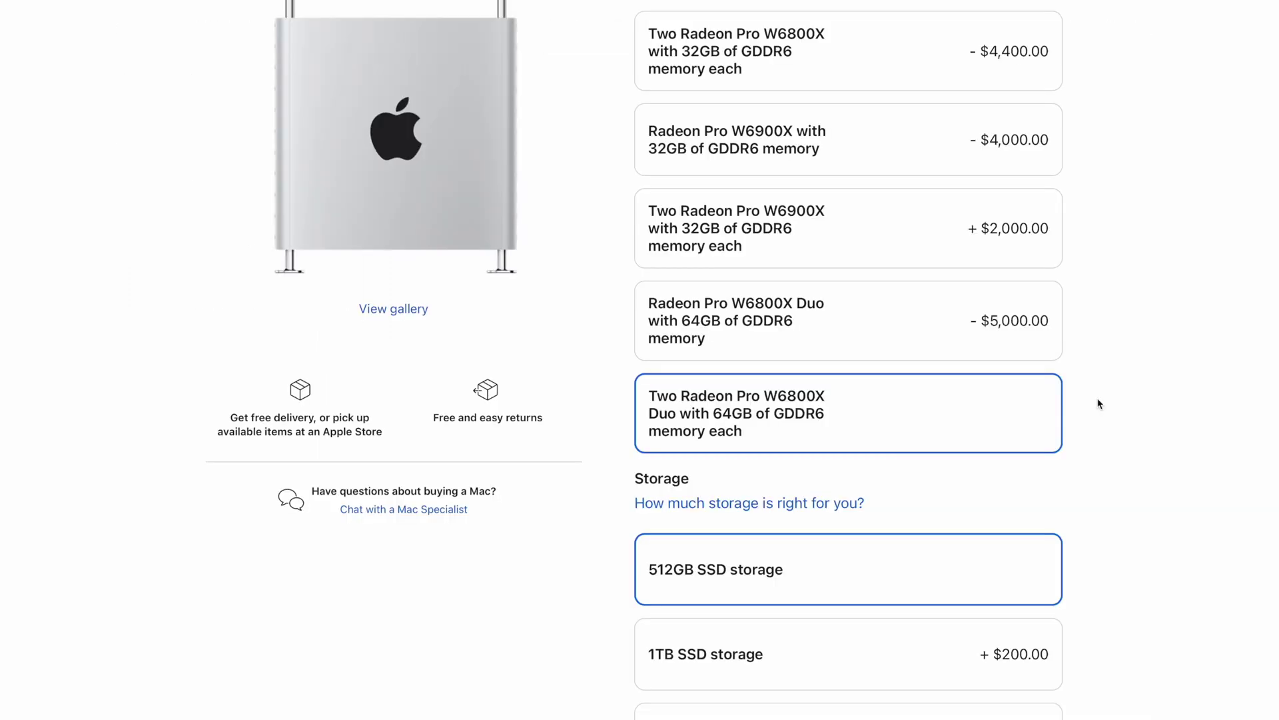
scroll(1099, 402, "down", 7)
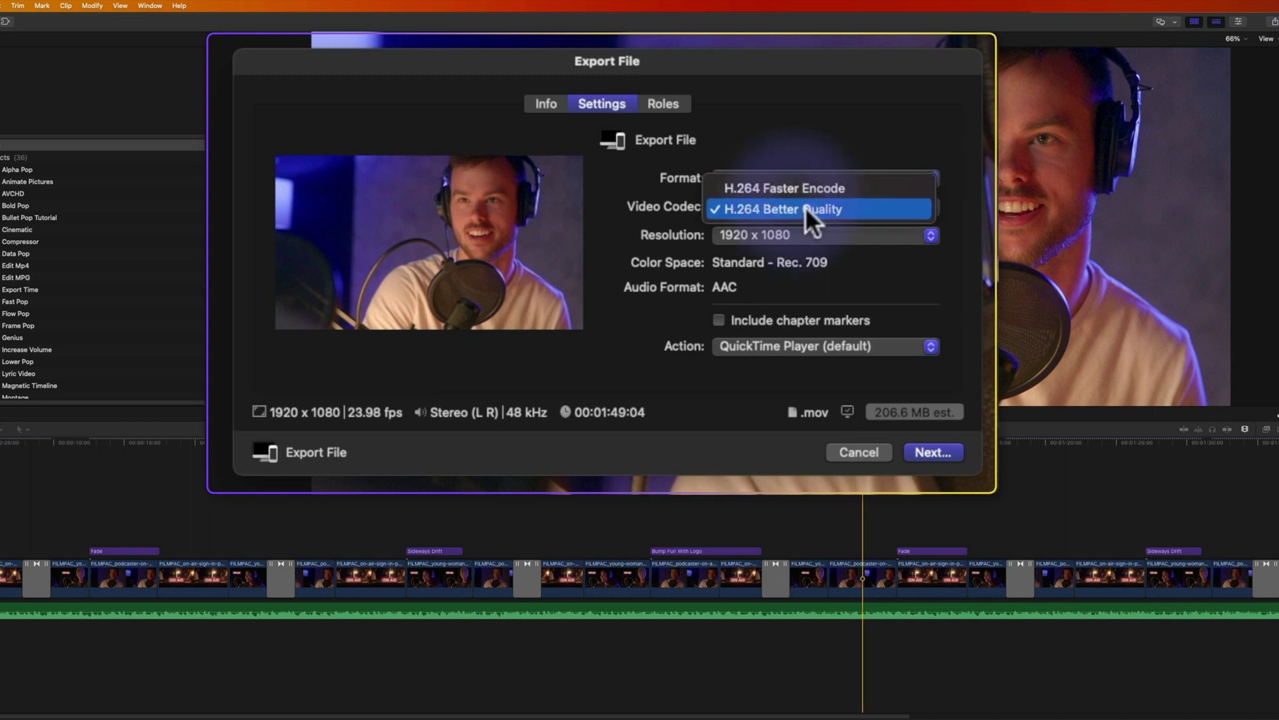
Choose H.264 Better Quality as the export's video codec.
left_click(810, 210)
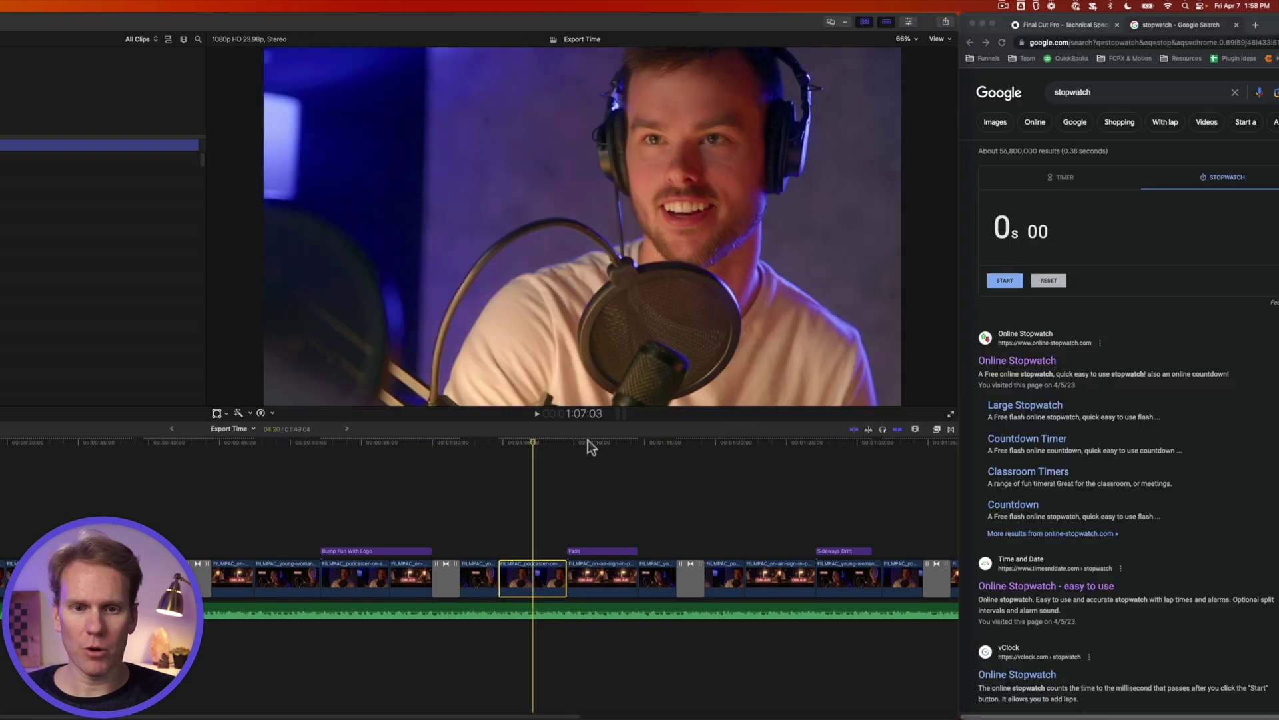
Deselect the clip in the timeline so the whole project gets exported.
left_click(530, 468)
Open export settings, keeping H.264 Better Quality and QuickTime Player as the after-export action.
key("super+e")
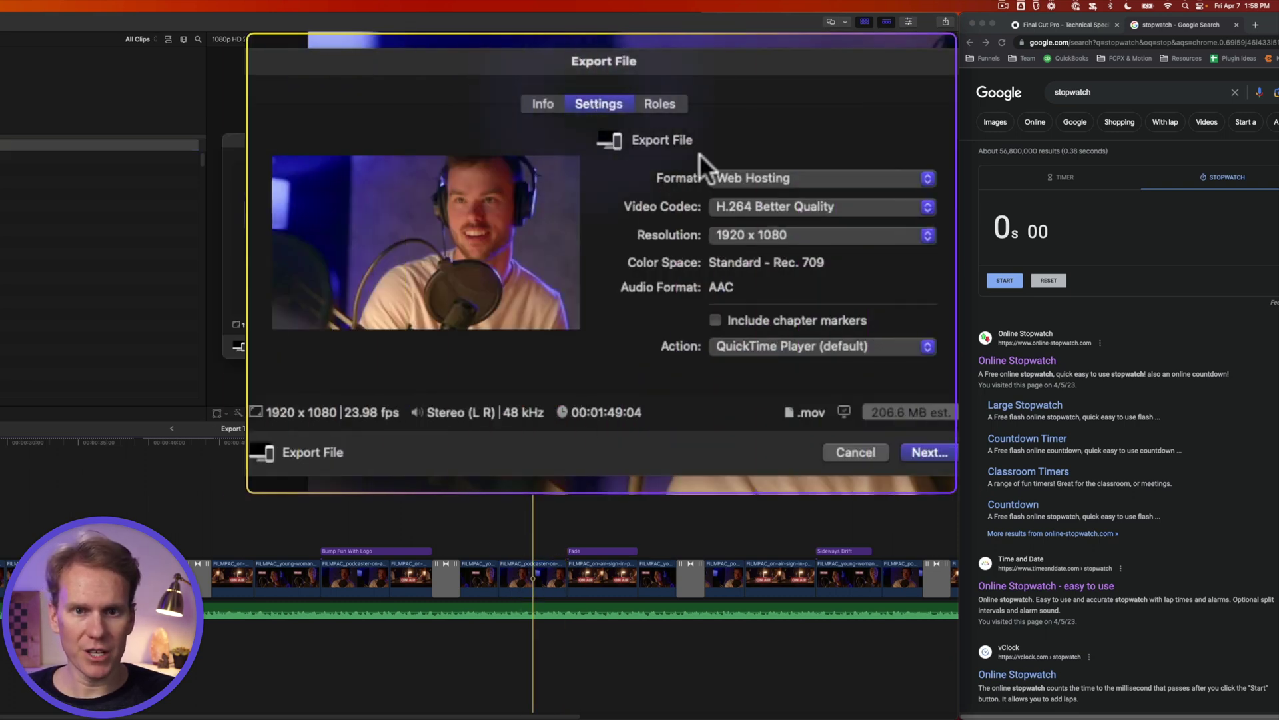
left_click(800, 207)
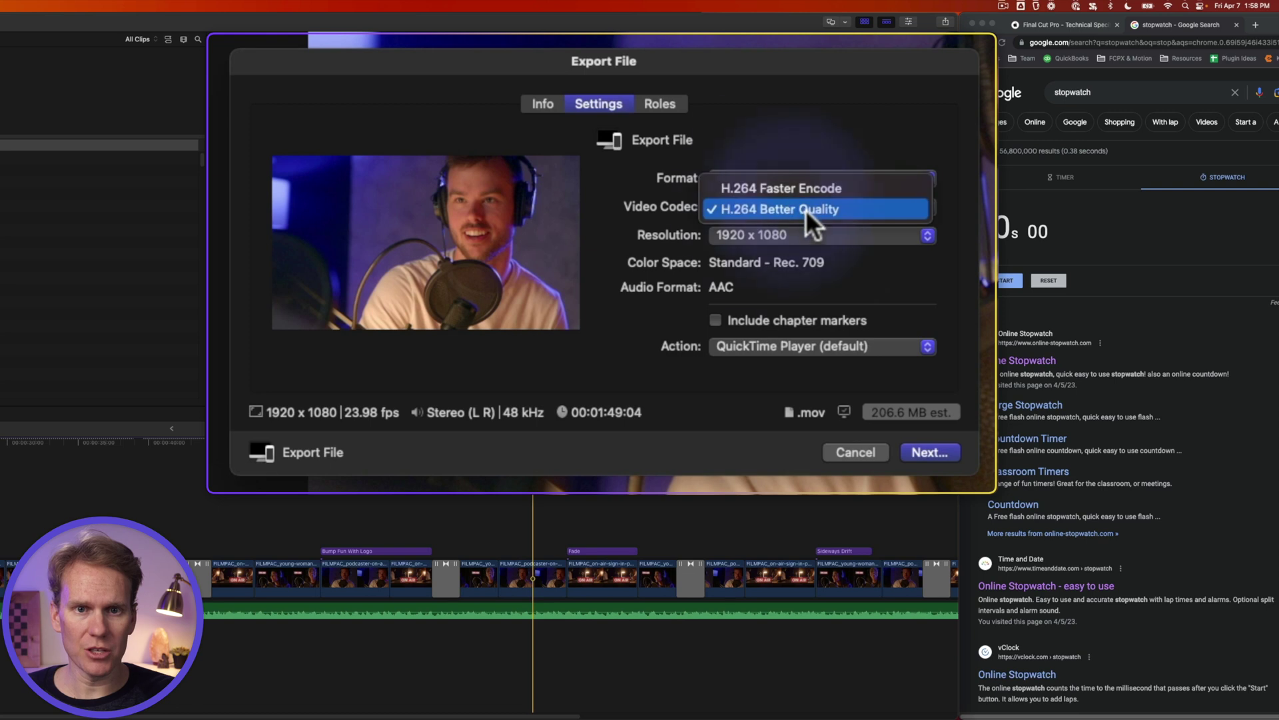
left_click(806, 210)
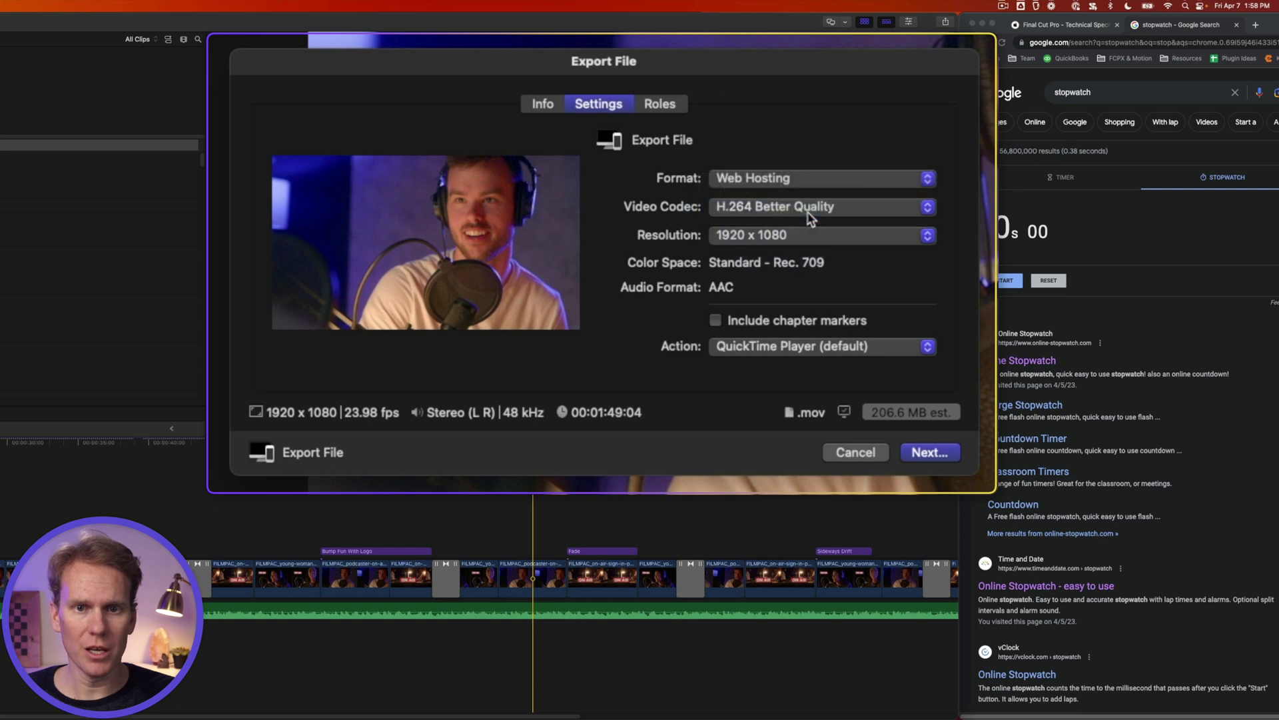
left_click(751, 343)
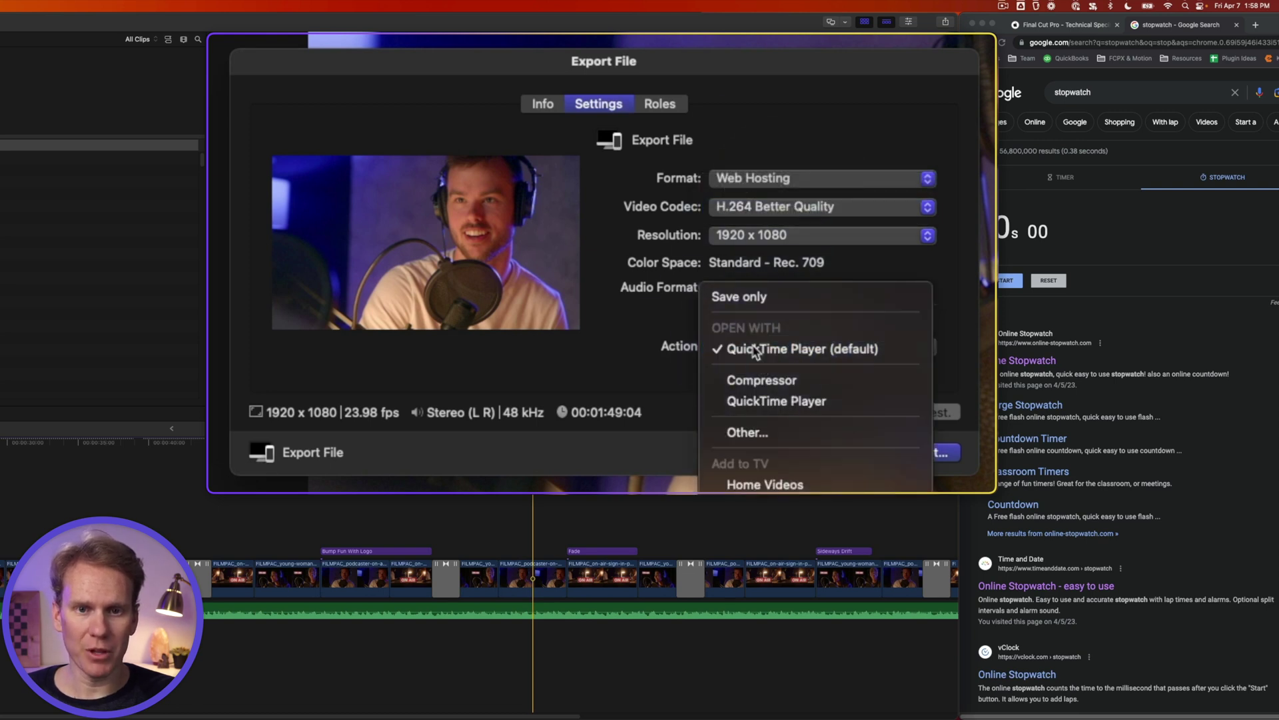
left_click(755, 349)
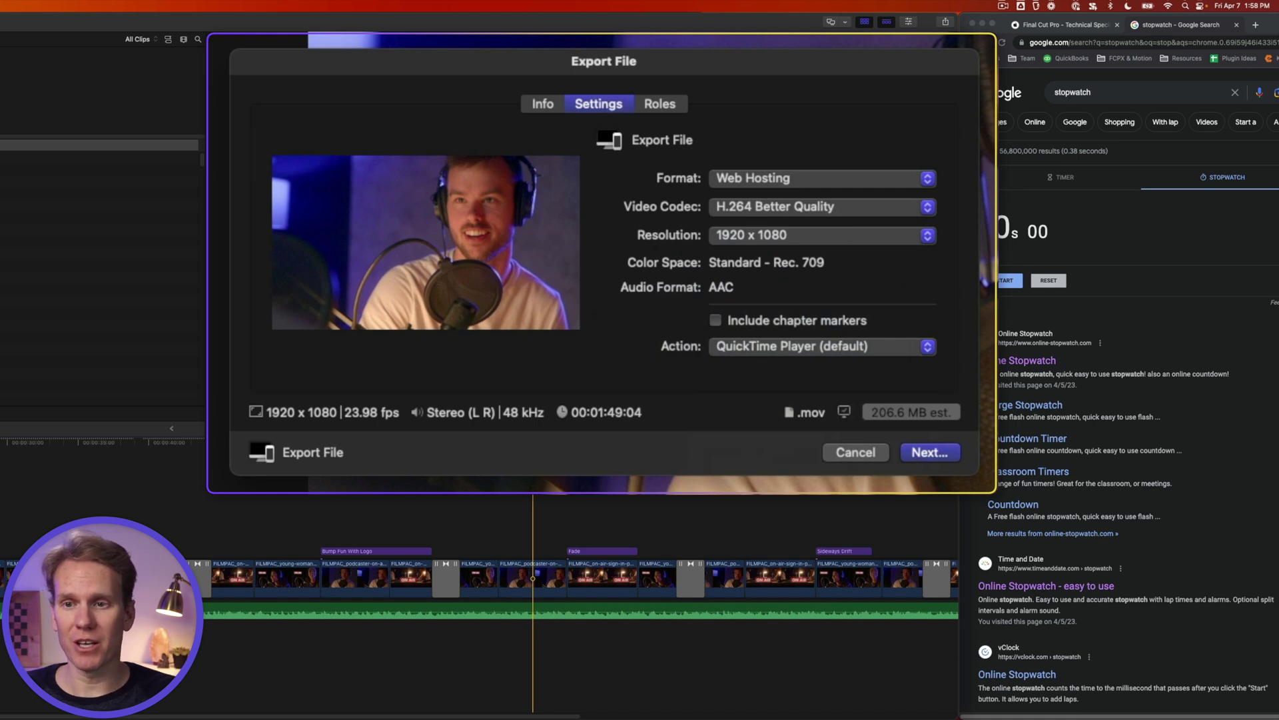
Save the export to the Desktop as 'Export Time 1' and start the stopwatch.
left_click(926, 453)
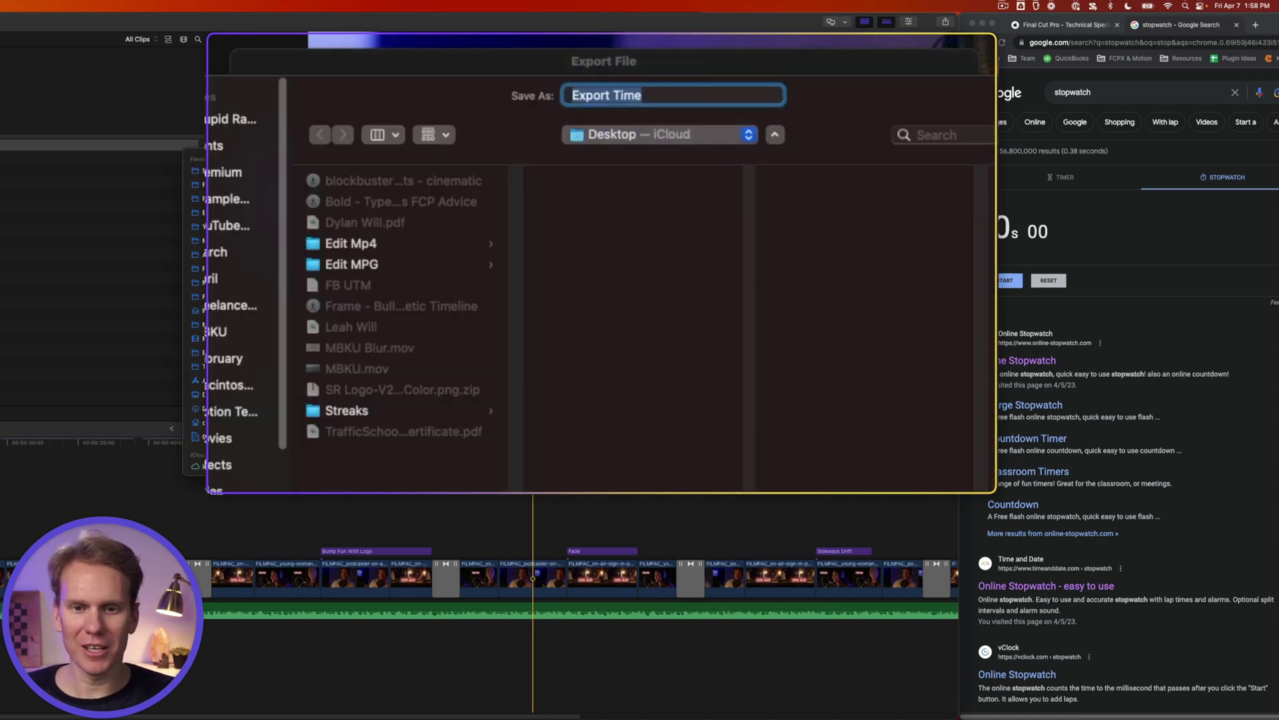
key("Right")
type("1")
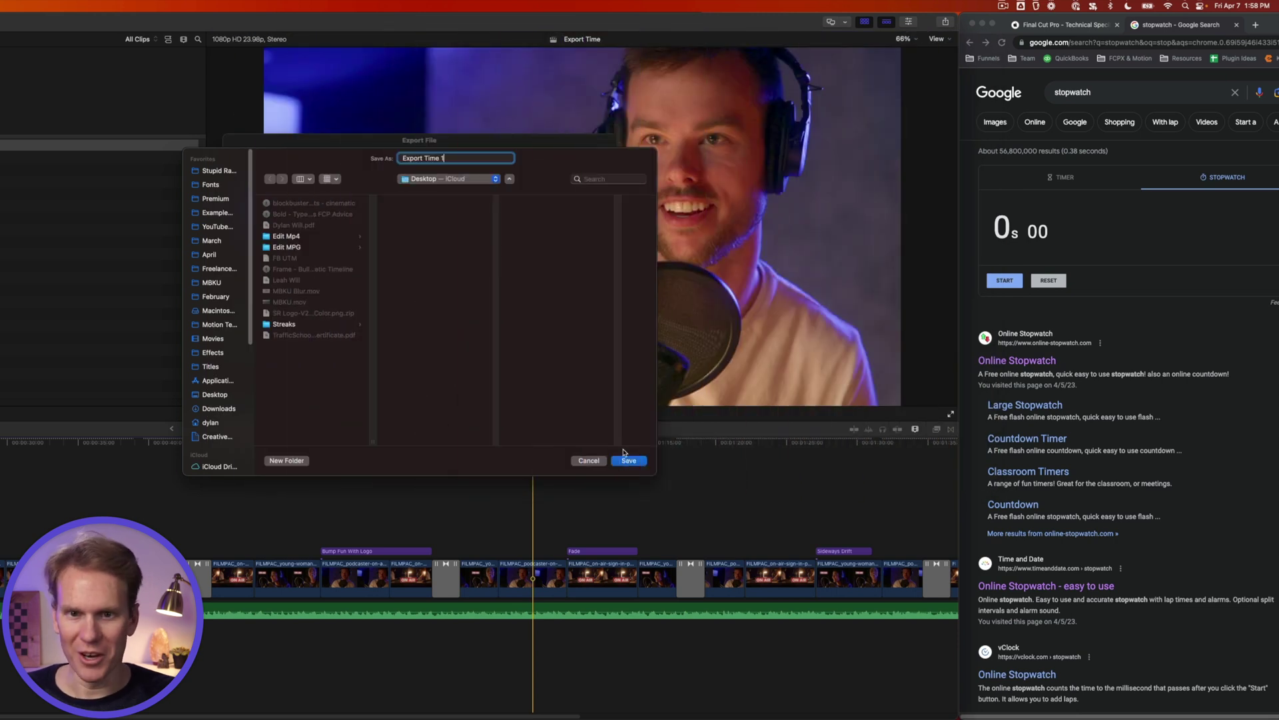
key("Return")
left_click(1006, 281)
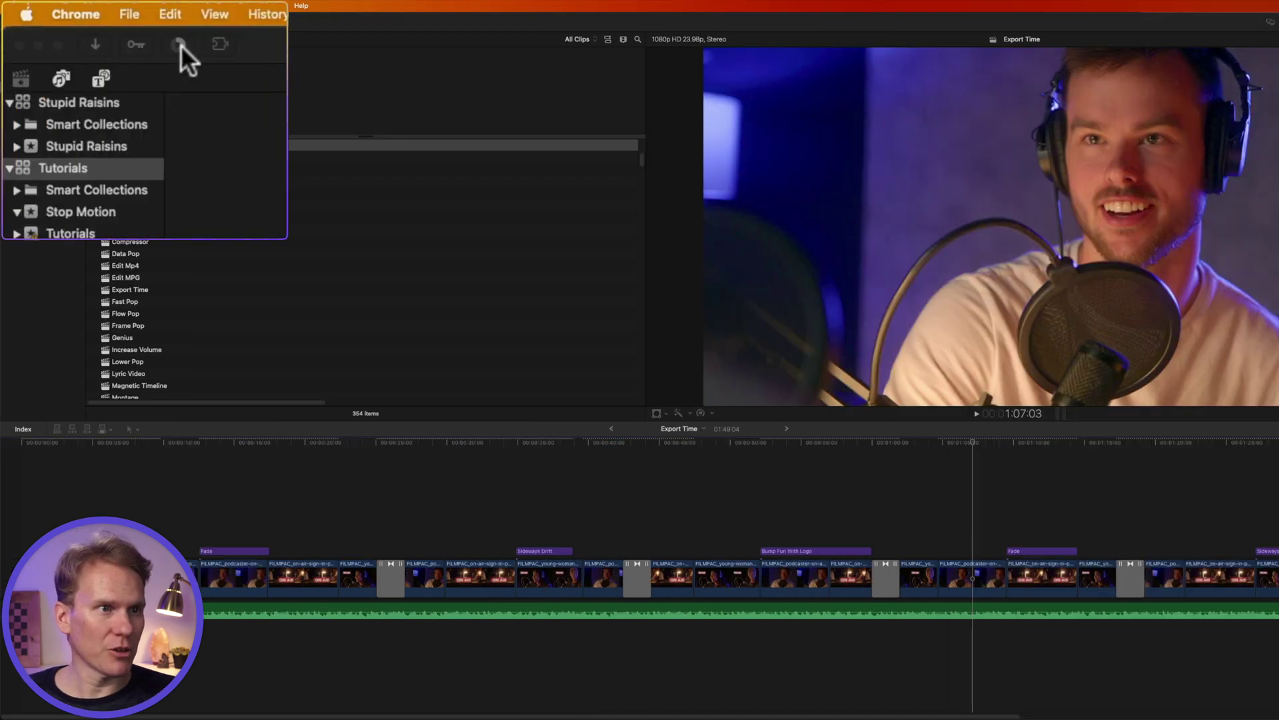
Watch the Sharing task in Background Tasks and stop the stopwatch when the export completes.
left_click(92, 21)
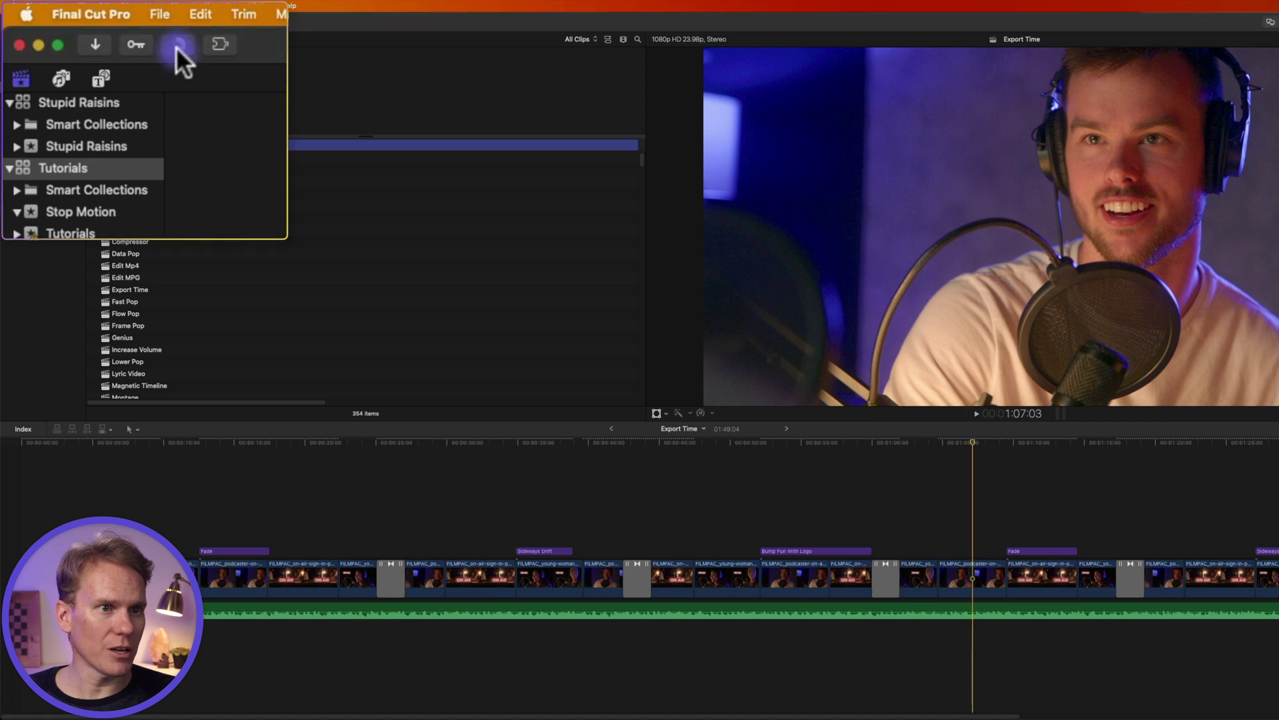
left_click(178, 45)
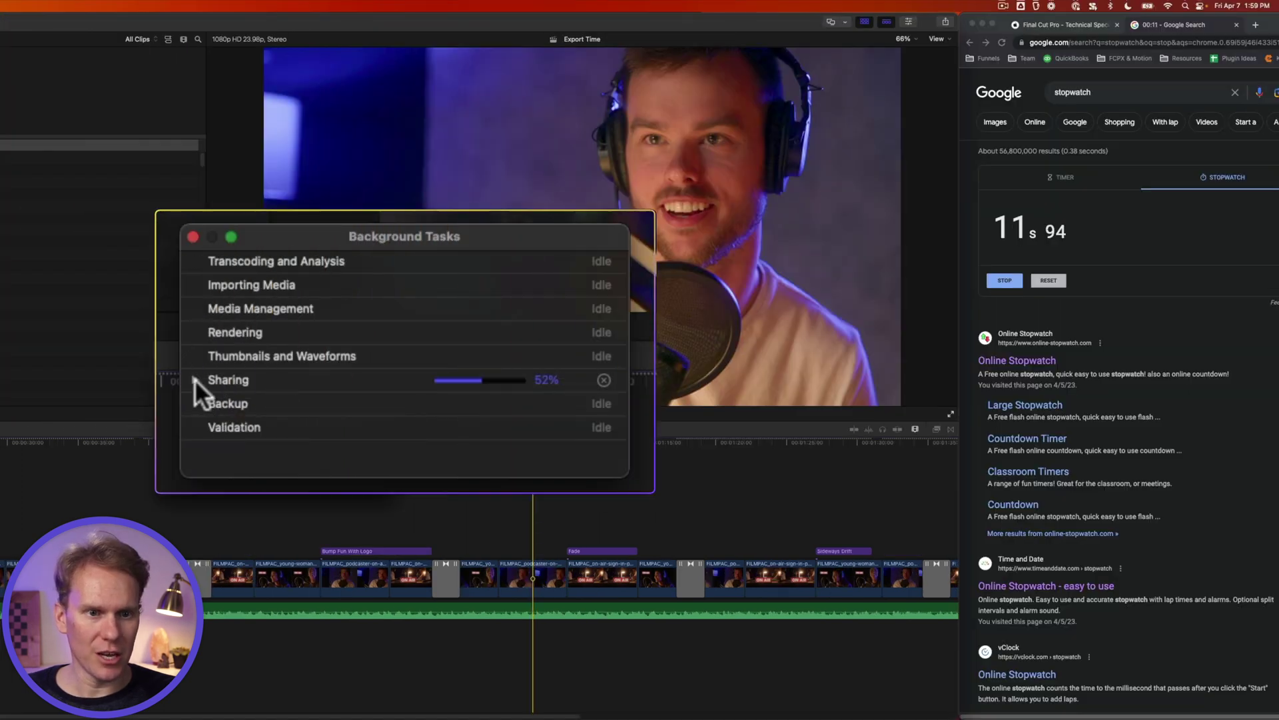
left_click(195, 379)
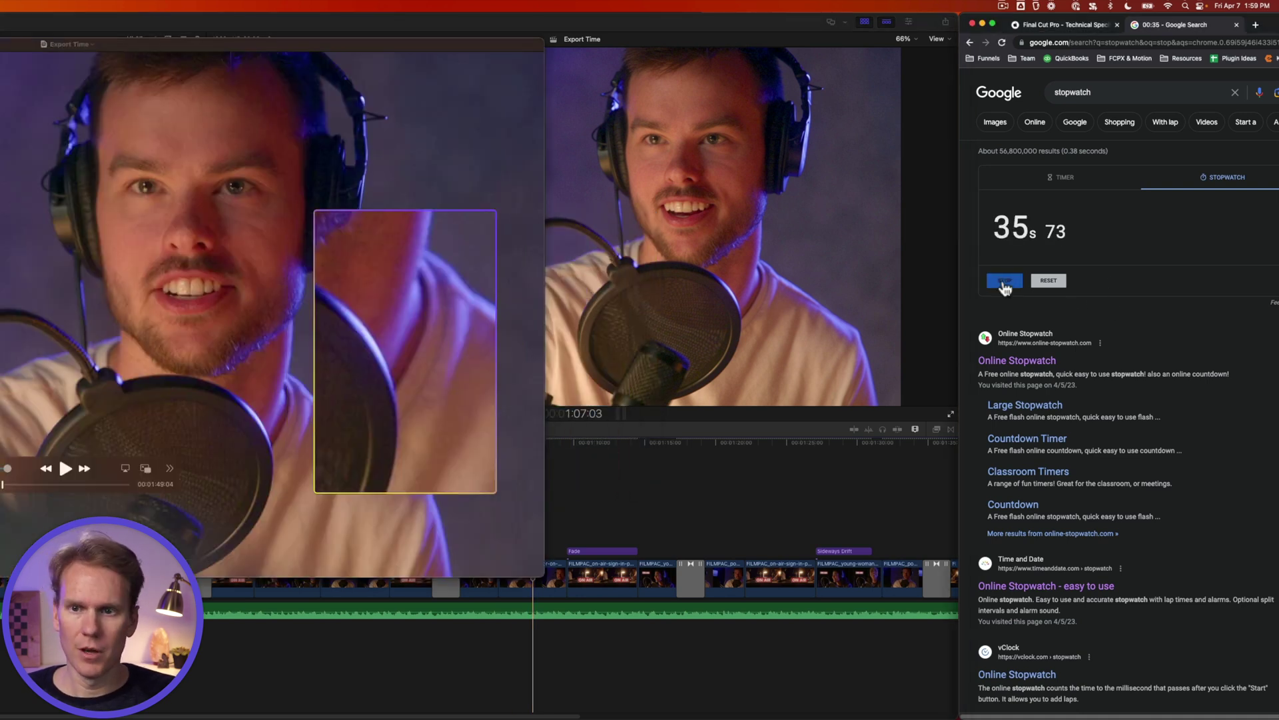
left_click(1005, 281)
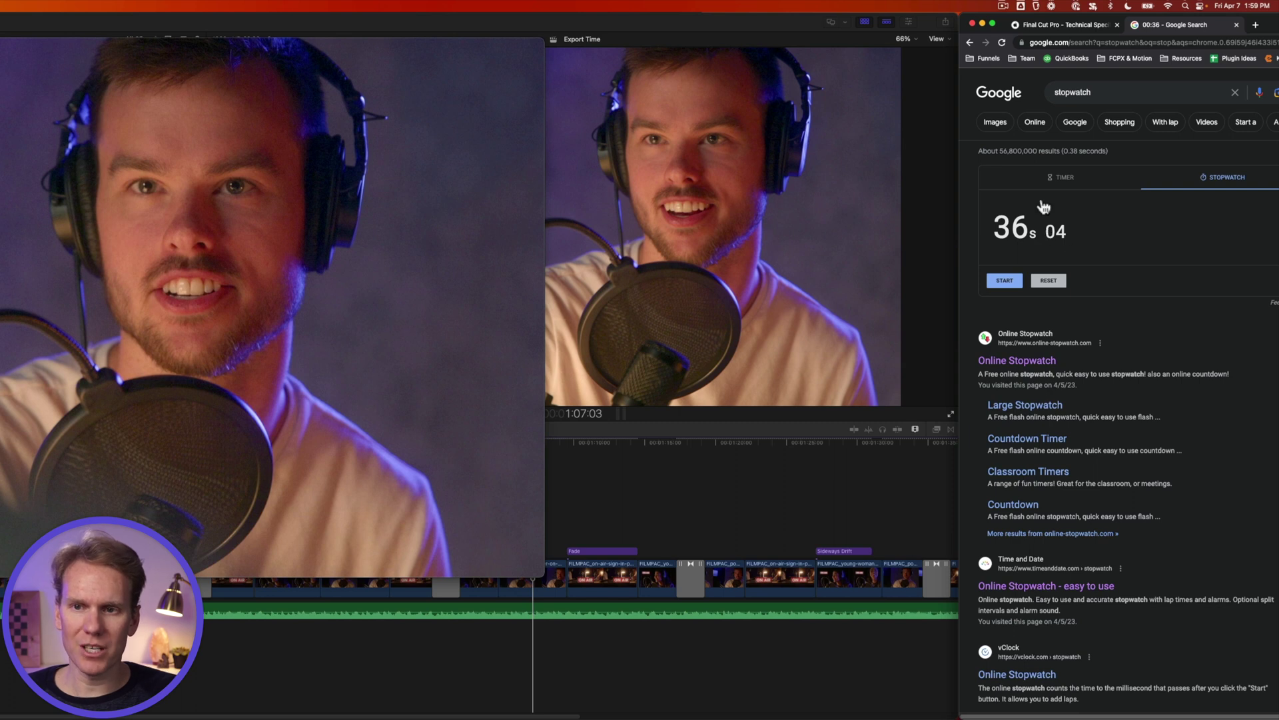
Move the Export Time 1 QuickTime player window out of the way.
left_click_drag(162, 77, 345, 77)
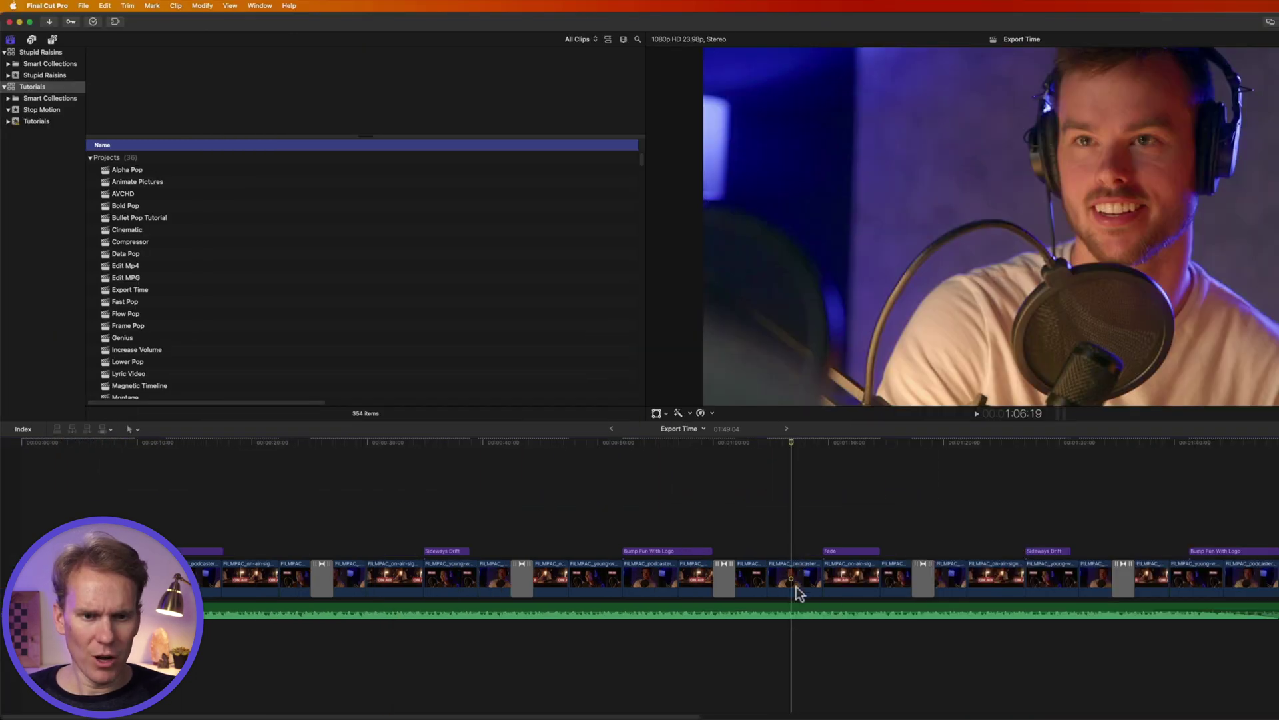
Render every clip in the Export Time project using Render All (Control-Shift-R).
left_click(853, 576, "shift")
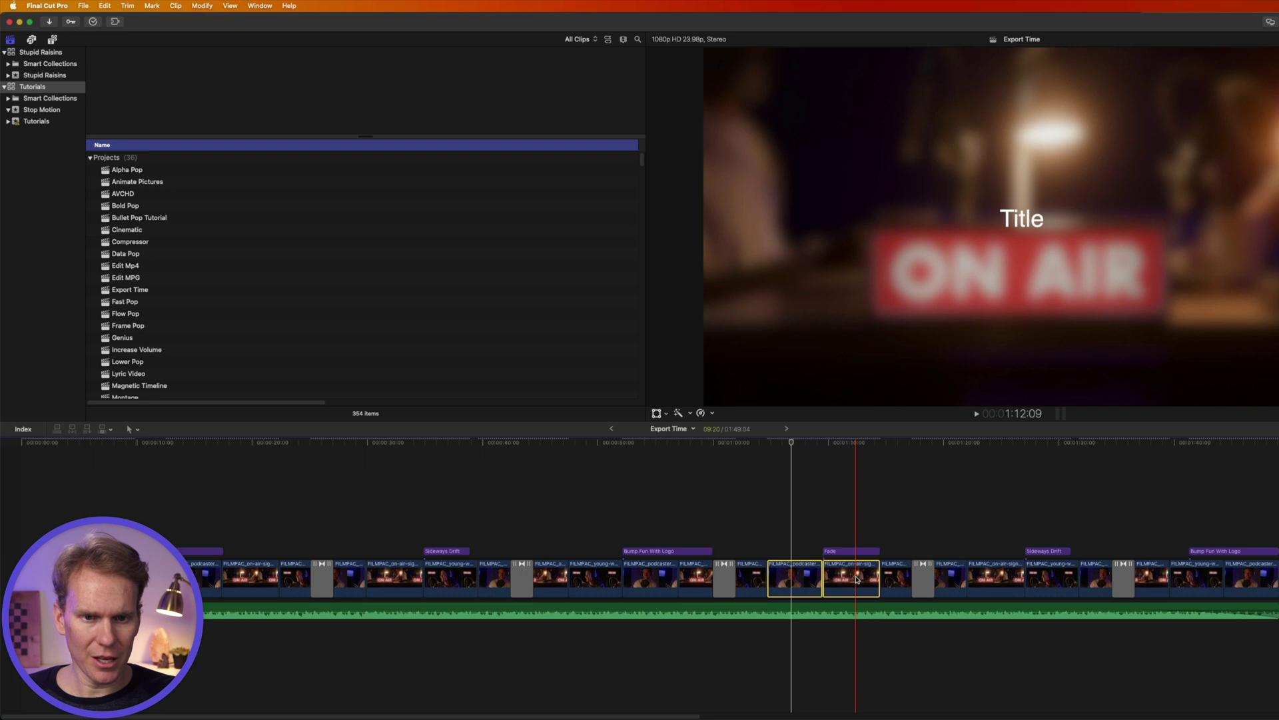
left_click(215, 6)
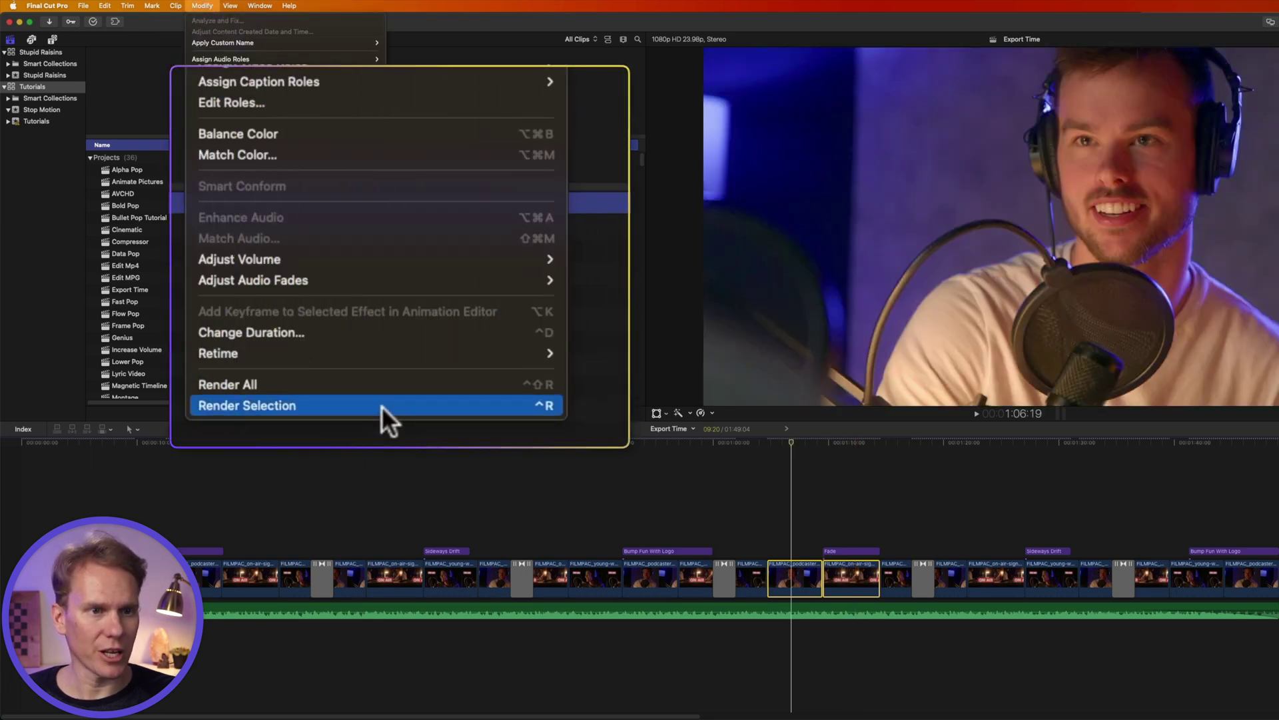
key("ctrl+r")
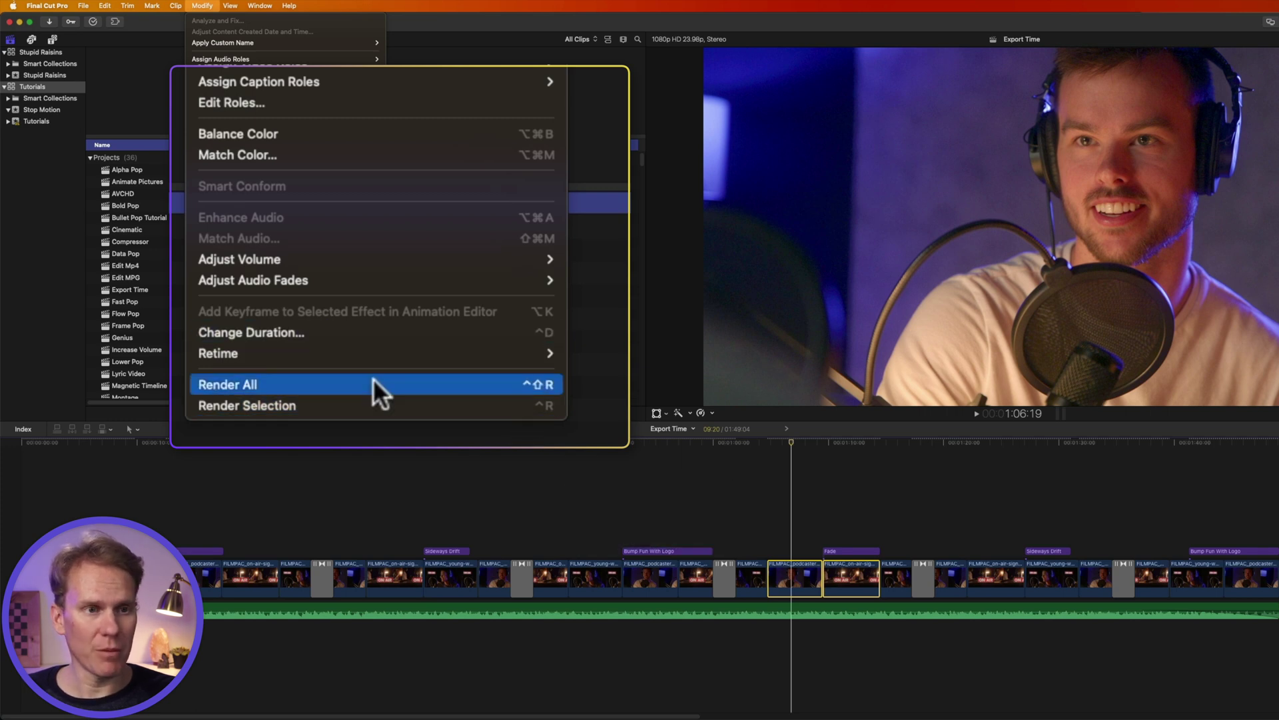
key("ctrl+shift+r")
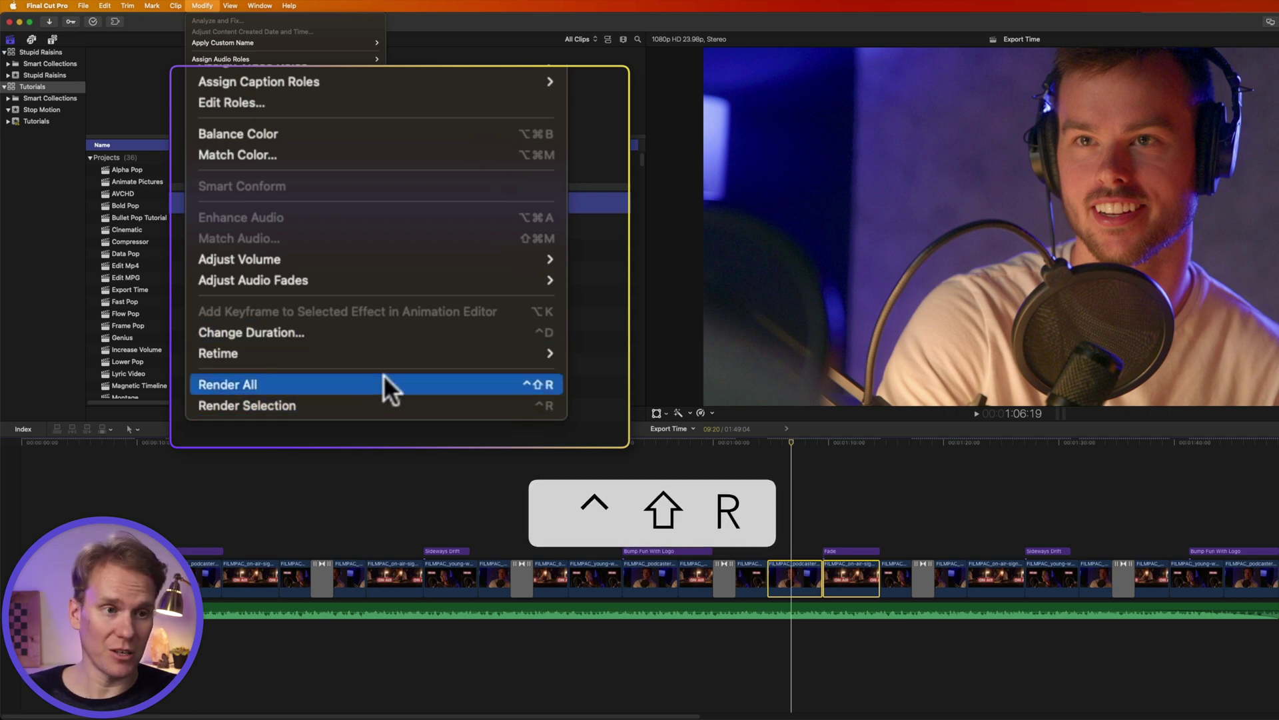
left_click(383, 374)
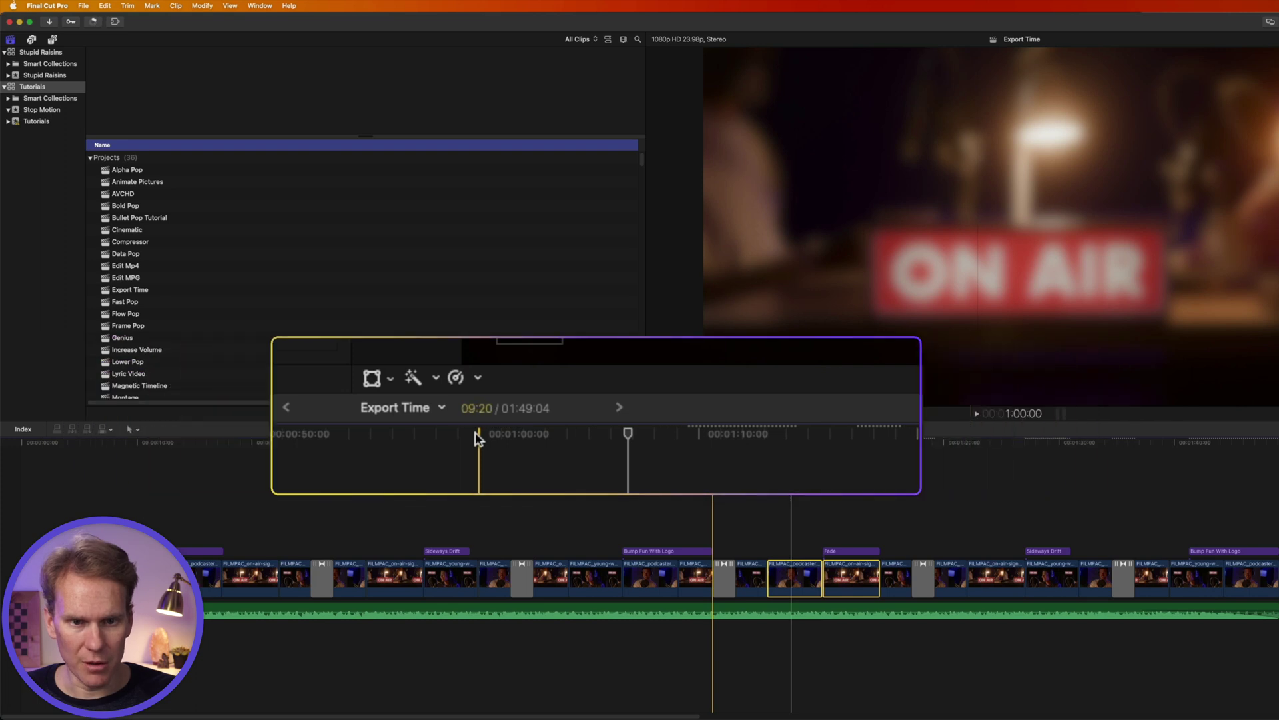
left_click(767, 446)
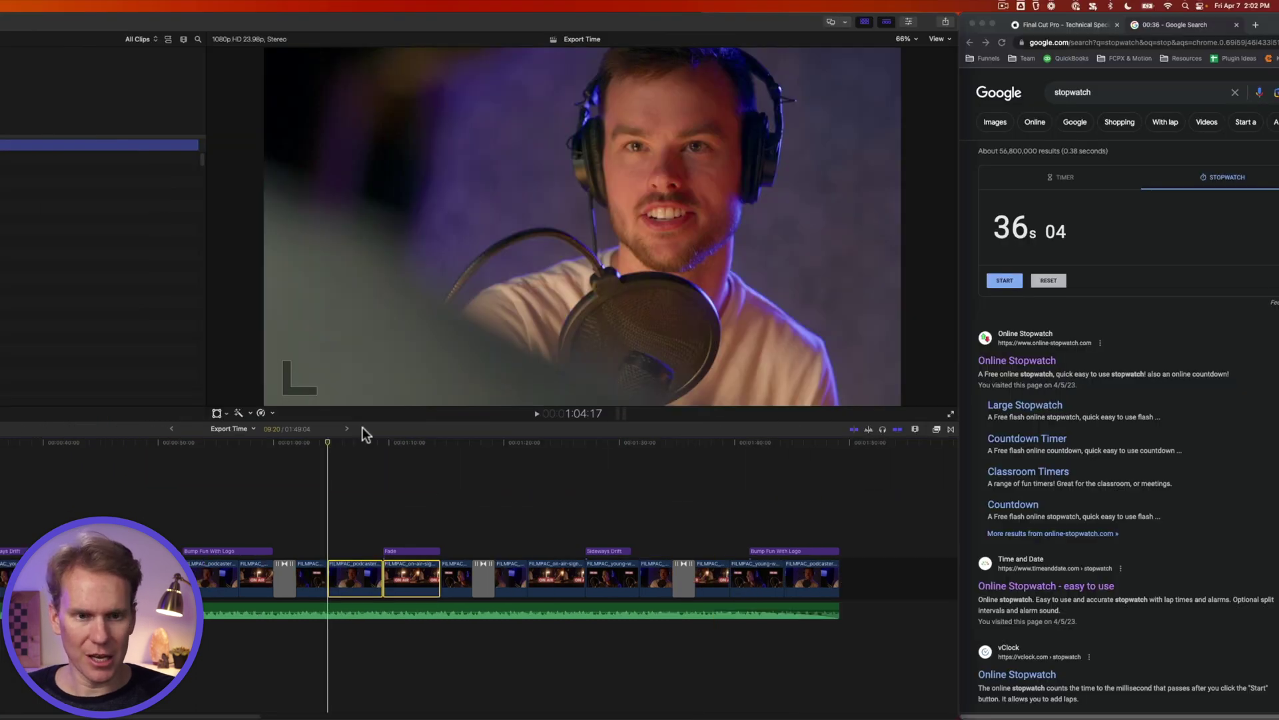
Export the project to the Desktop as 'Export Time 2', timing it with the reset stopwatch at 34s 25.
key("super+e")
key("Return")
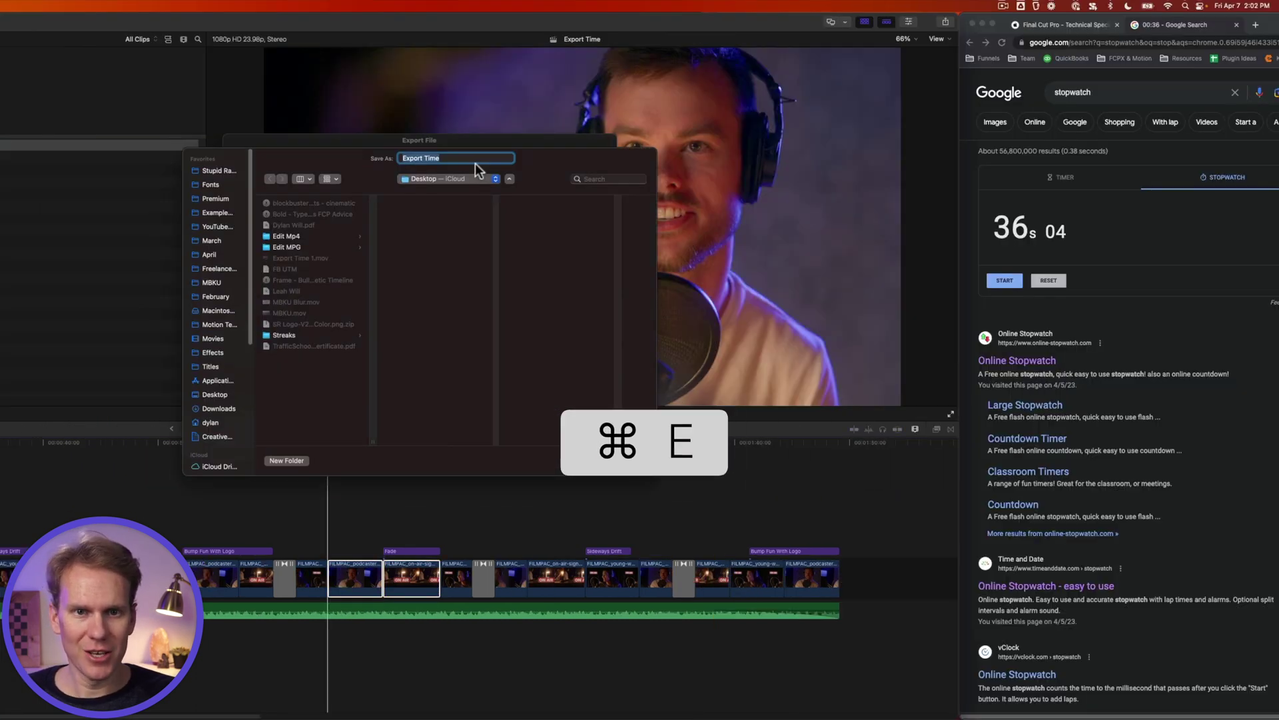
left_click(1060, 285)
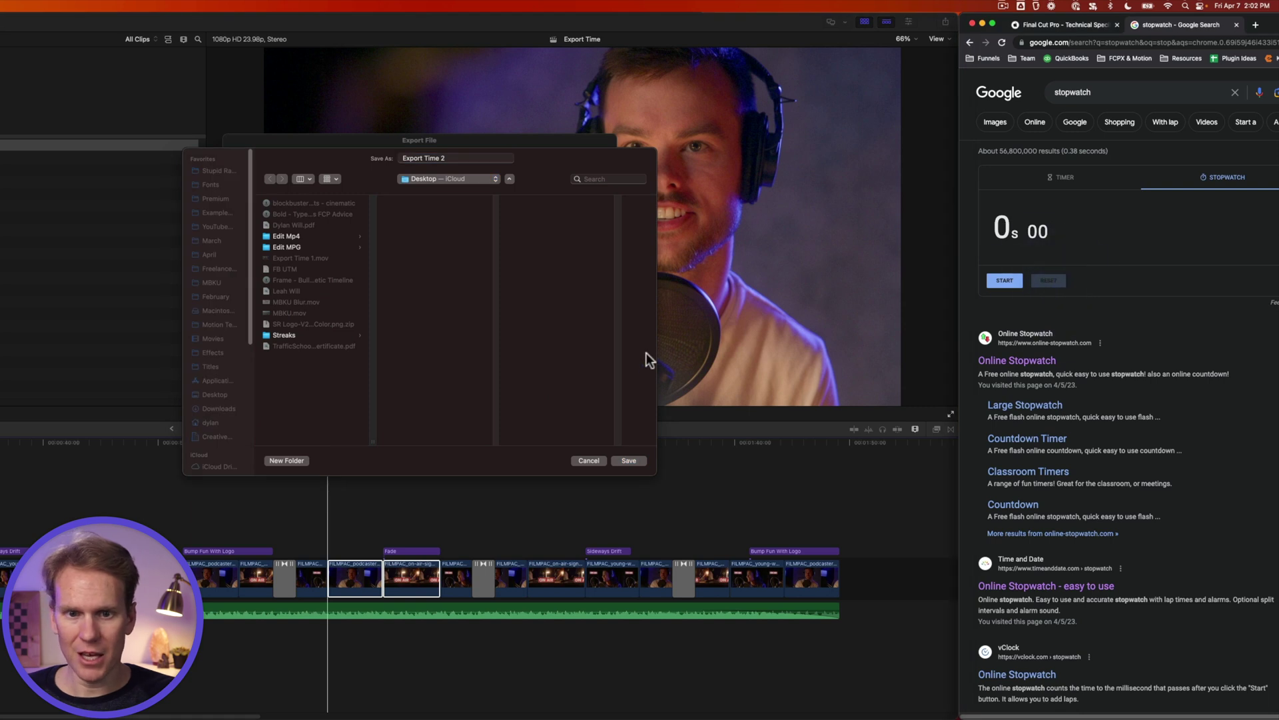
left_click(618, 393)
key("Return")
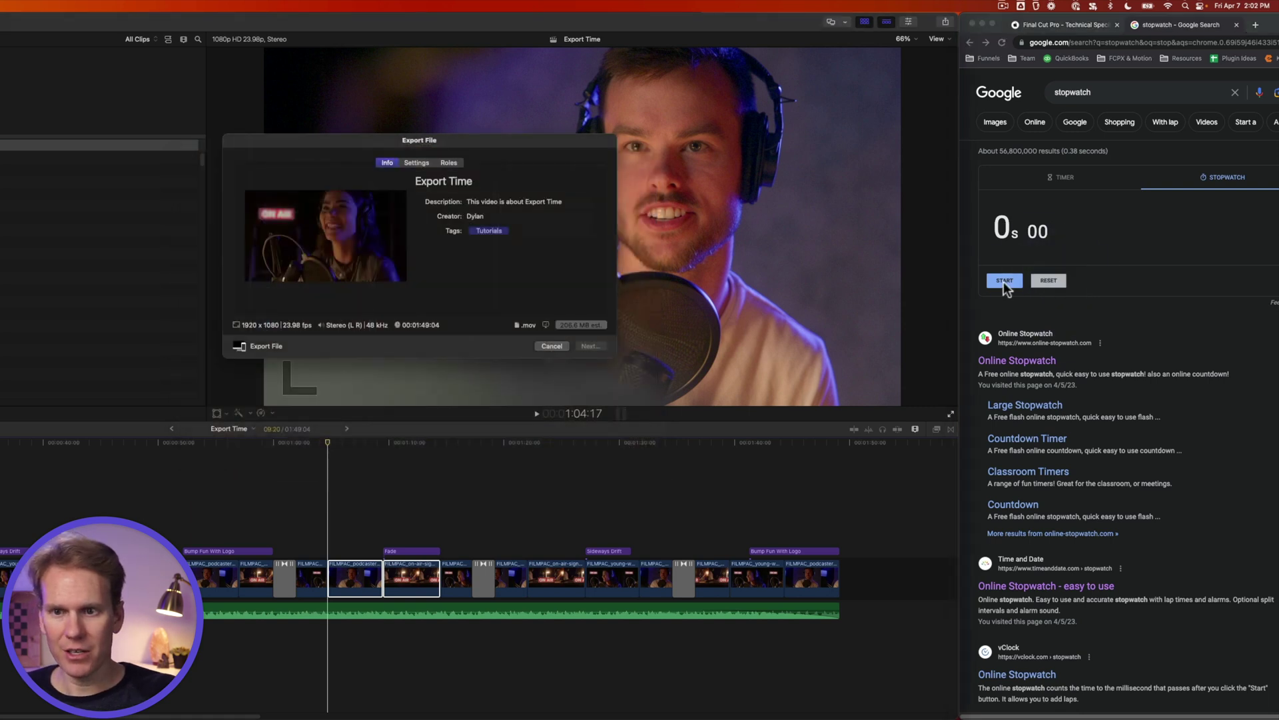
left_click(1005, 280)
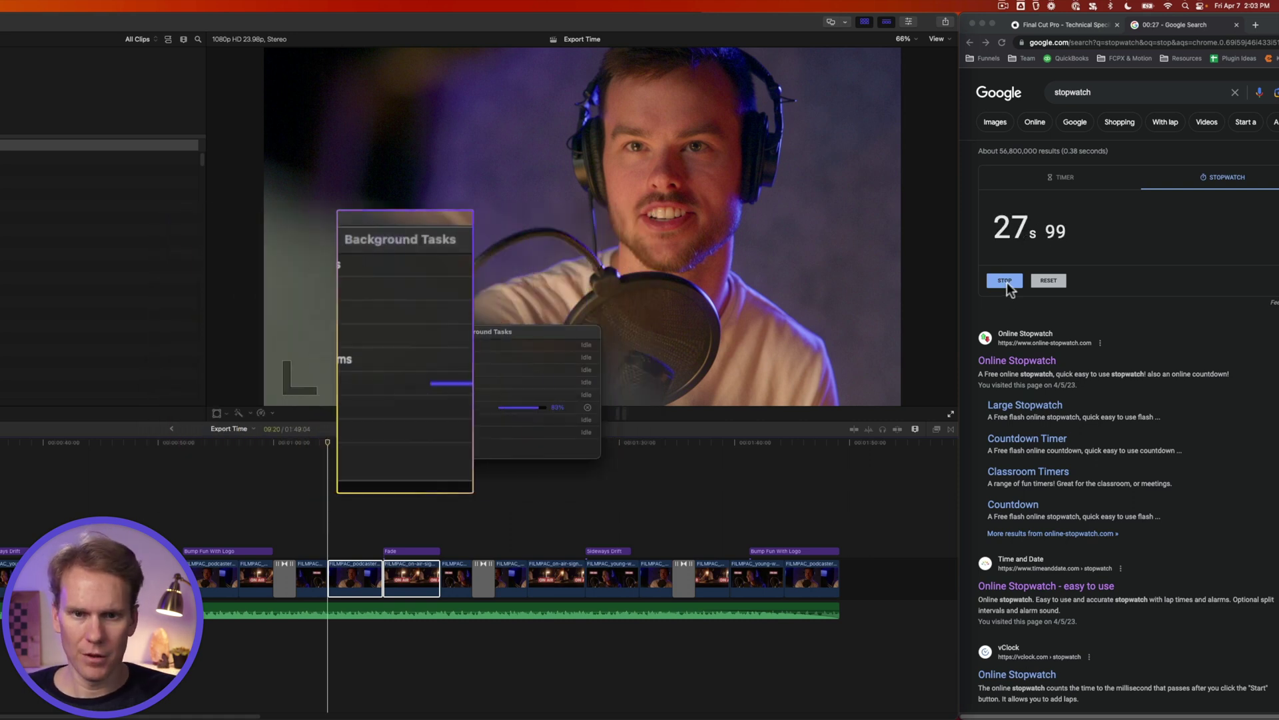
left_click(1006, 282)
left_click(1007, 283)
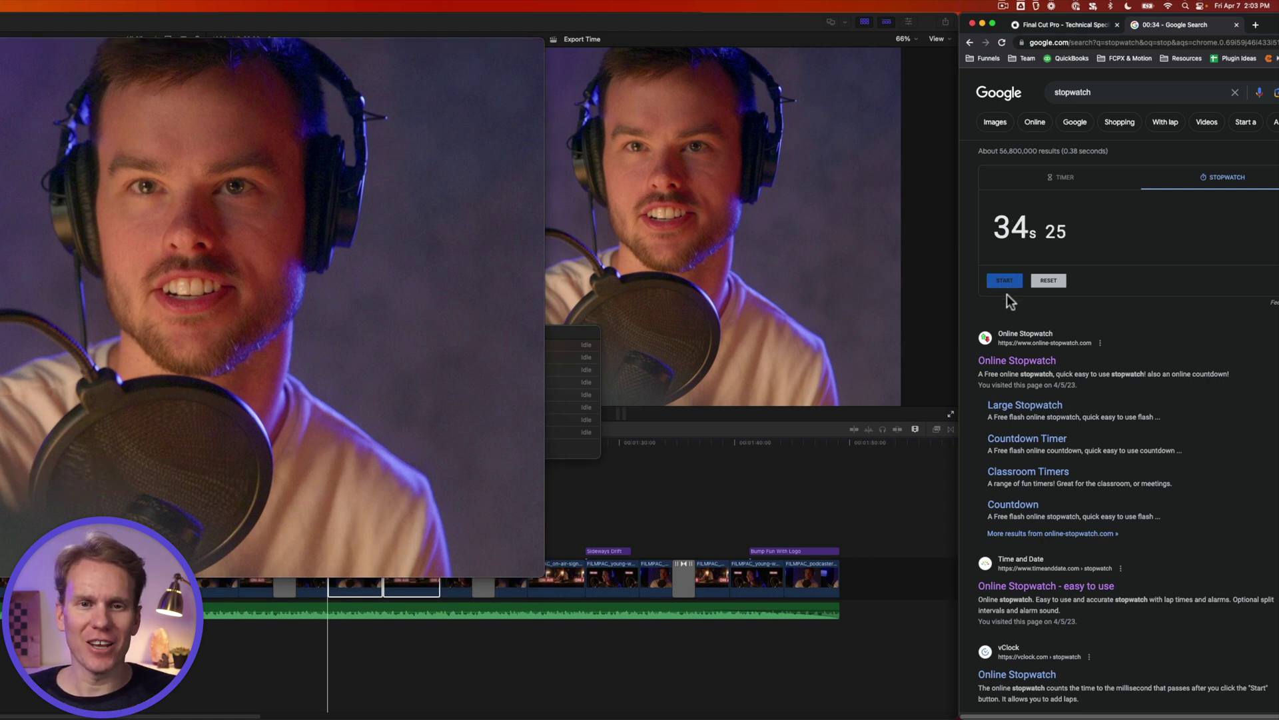
Close the Export Time 2 movie's playback window.
mouse_move(311, 267)
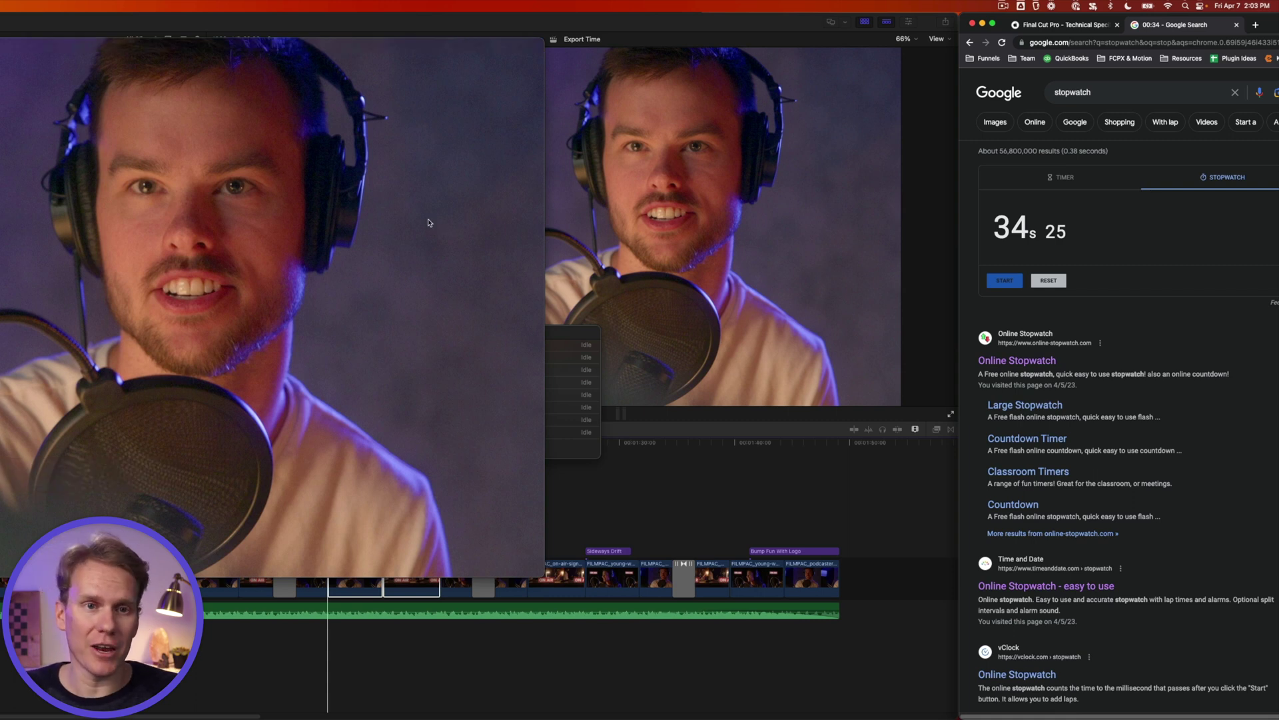
left_click(371, 337)
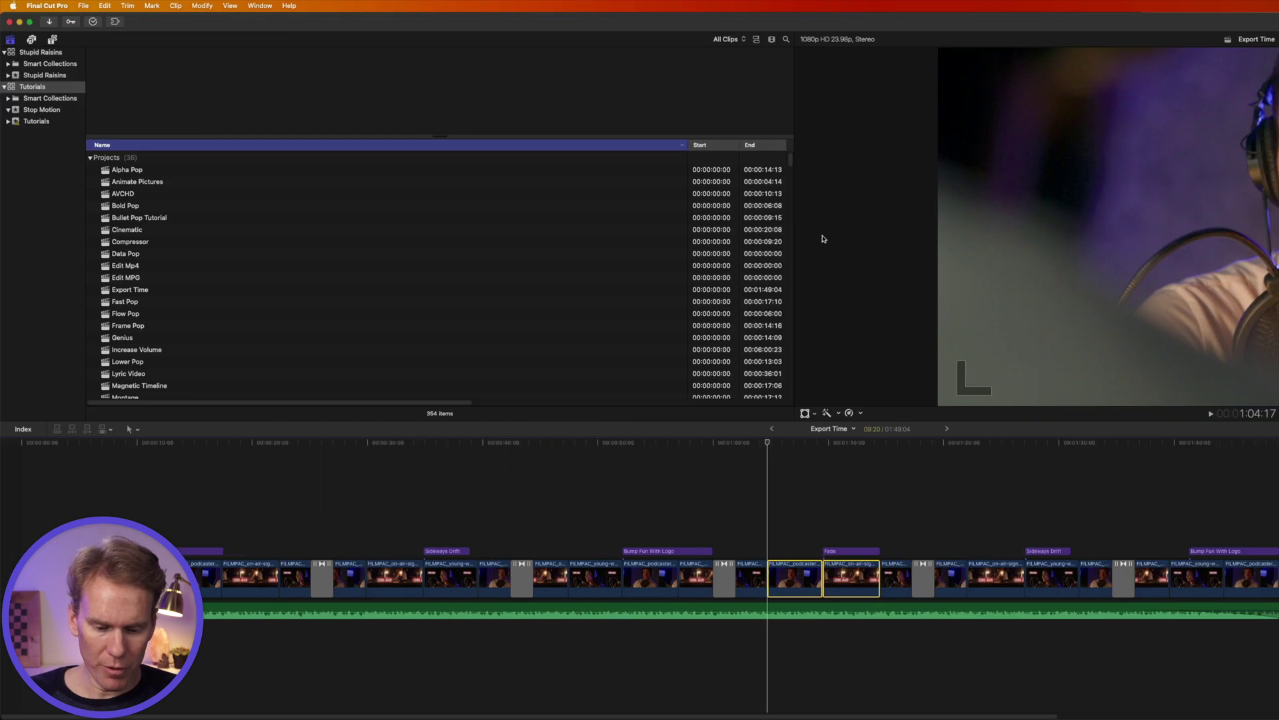
Enable Background render in Playback settings, starting after 5.0 seconds, and close Settings.
key("super+comma")
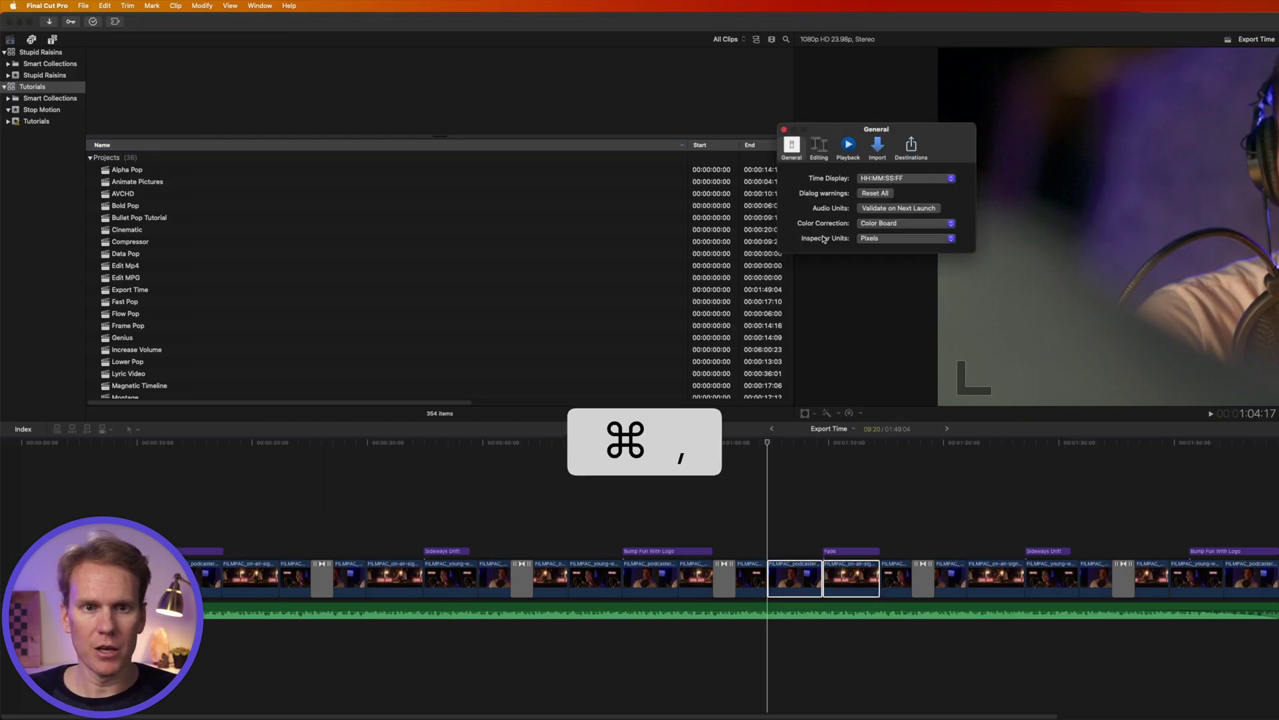
left_click(700, 107)
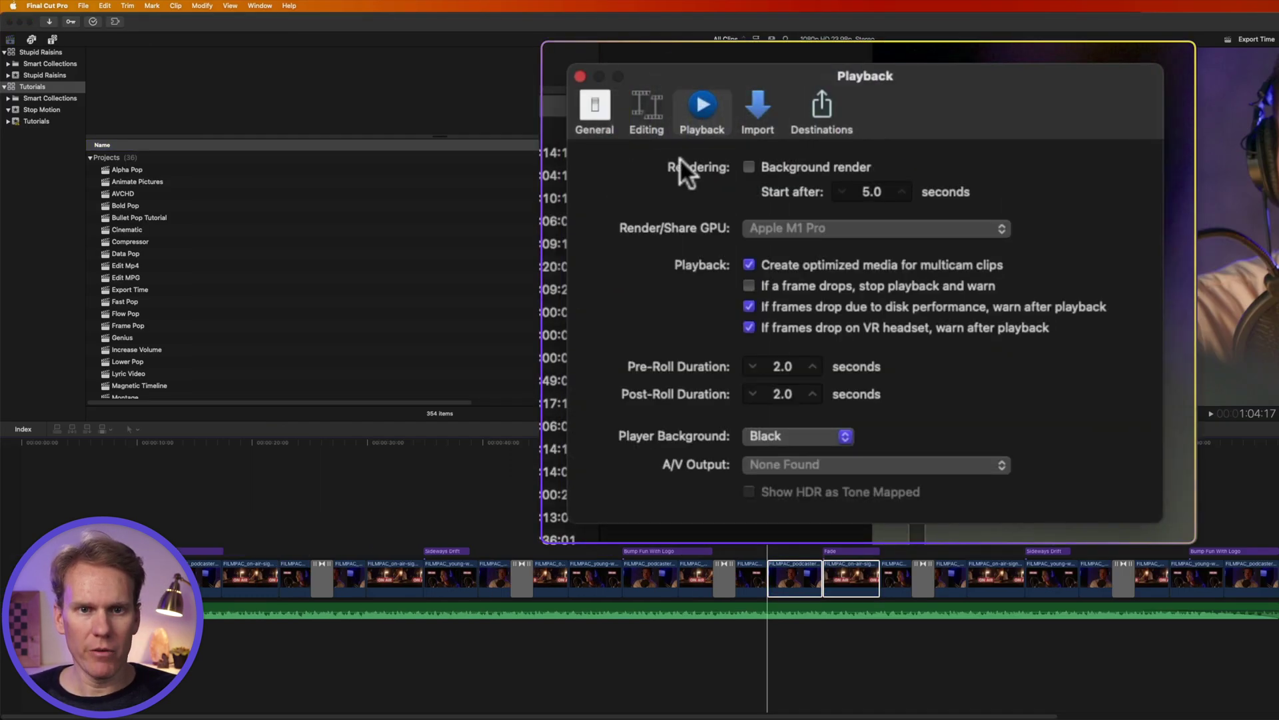
left_click(751, 164)
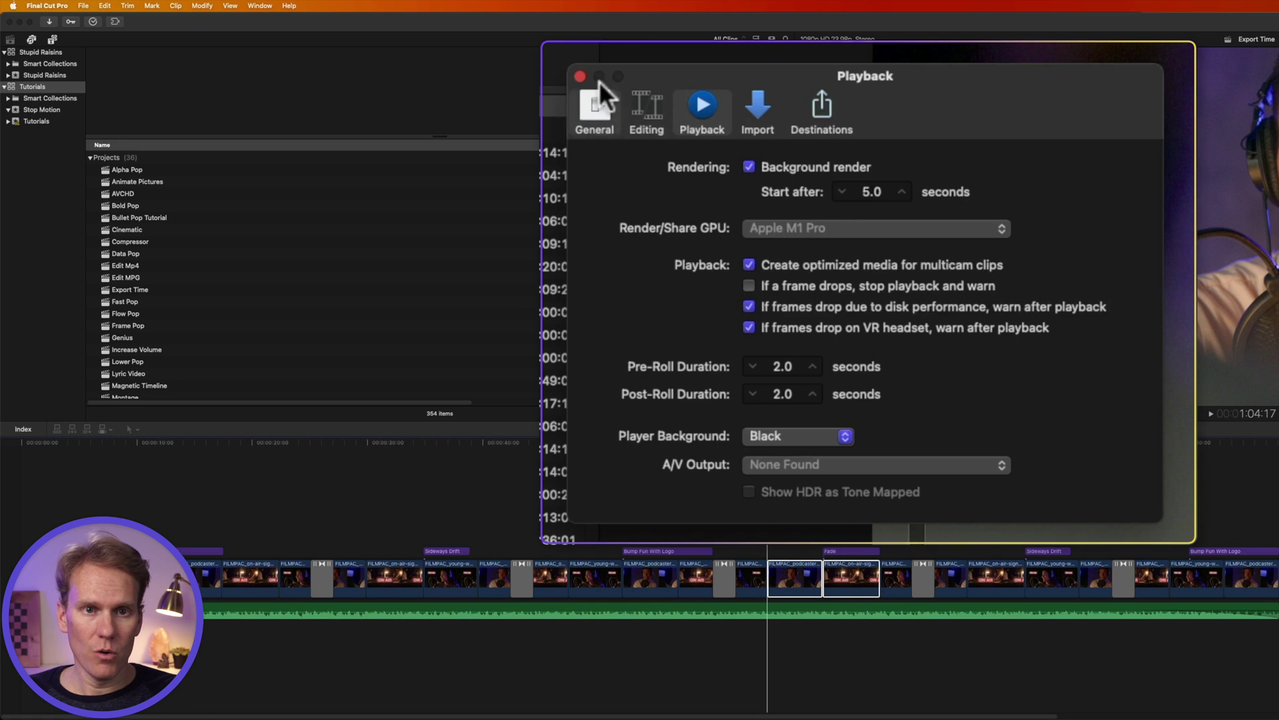
left_click(580, 76)
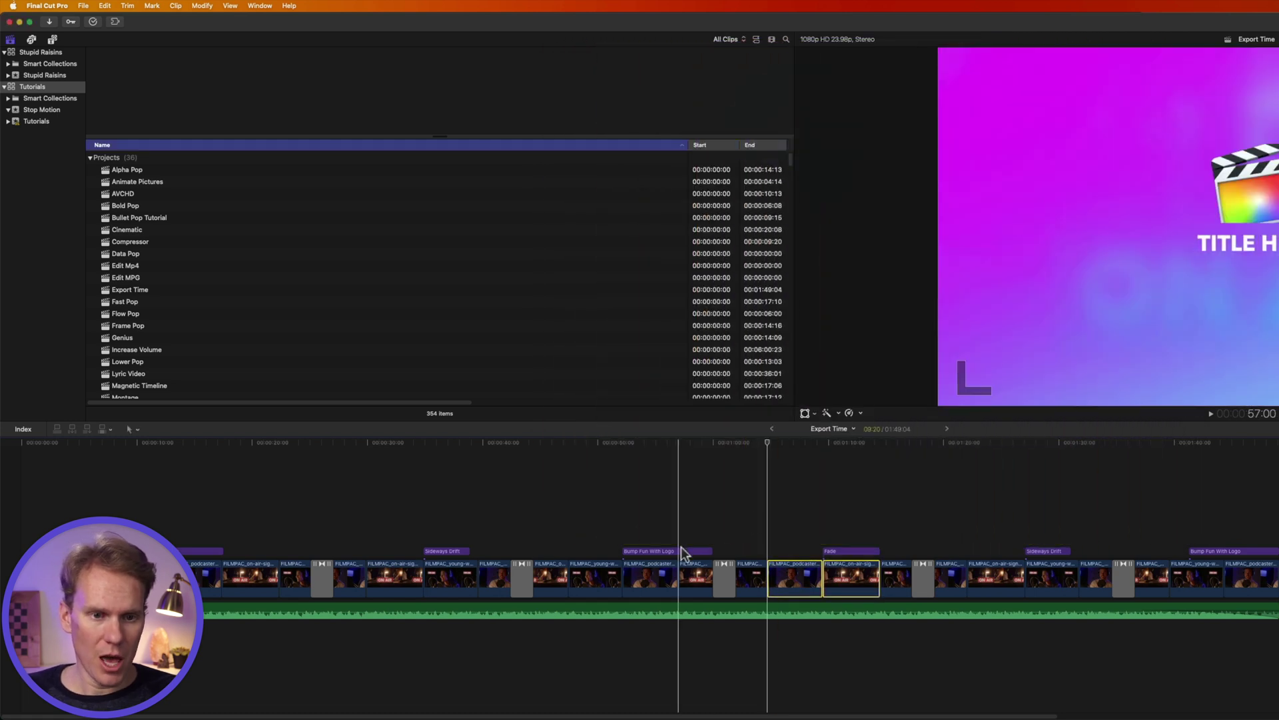
Drag the Bump Fun With Logo title earlier and park the playhead at 1:04:04.
left_click_drag(685, 550, 595, 545)
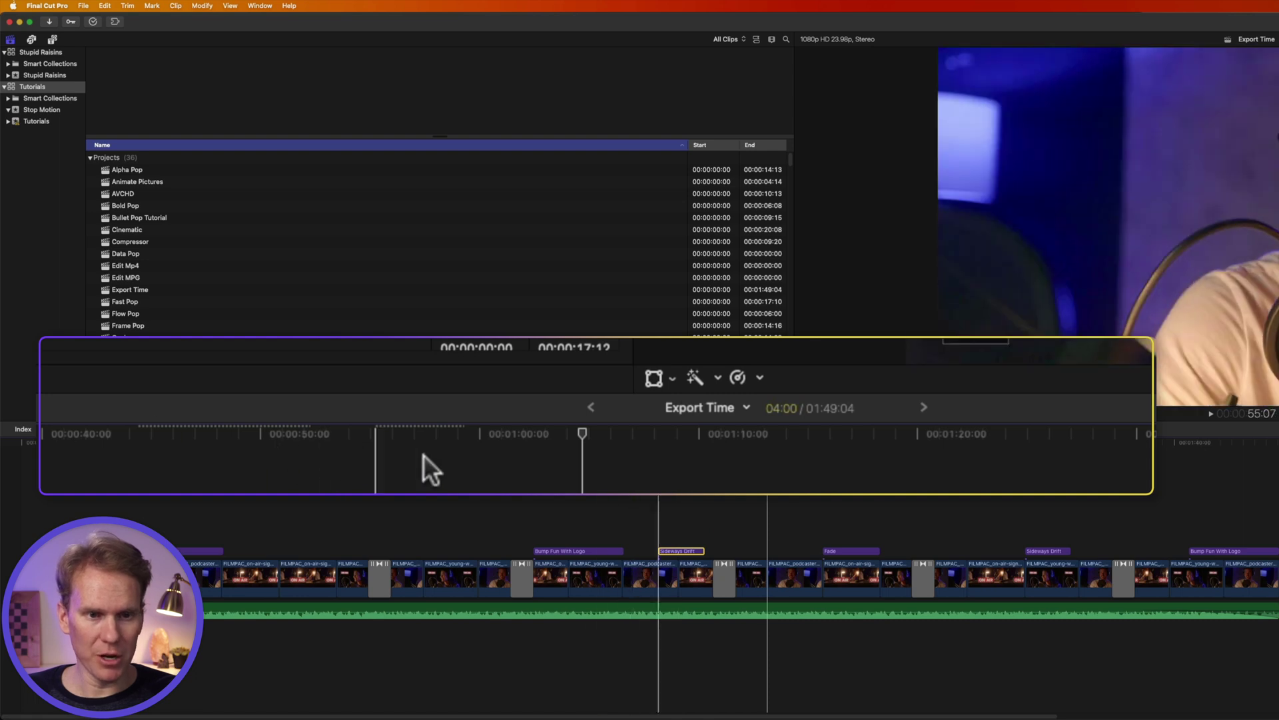
left_click(763, 461)
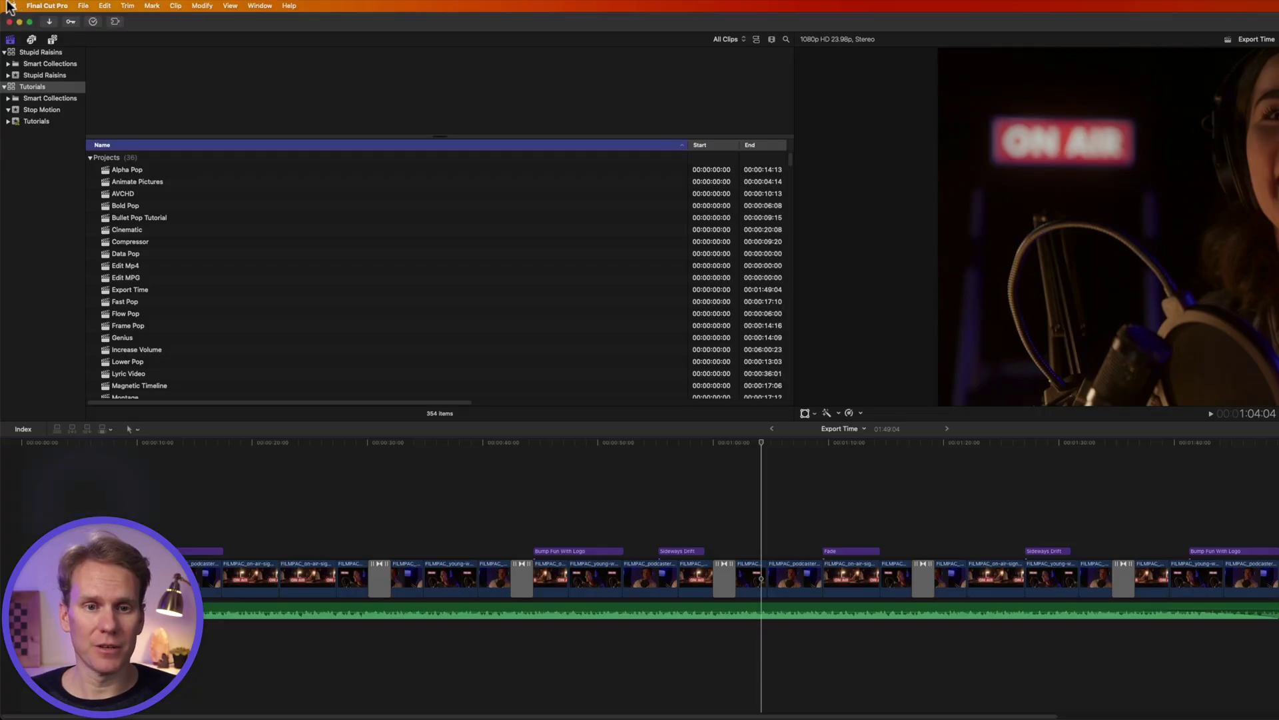
left_click(12, 6)
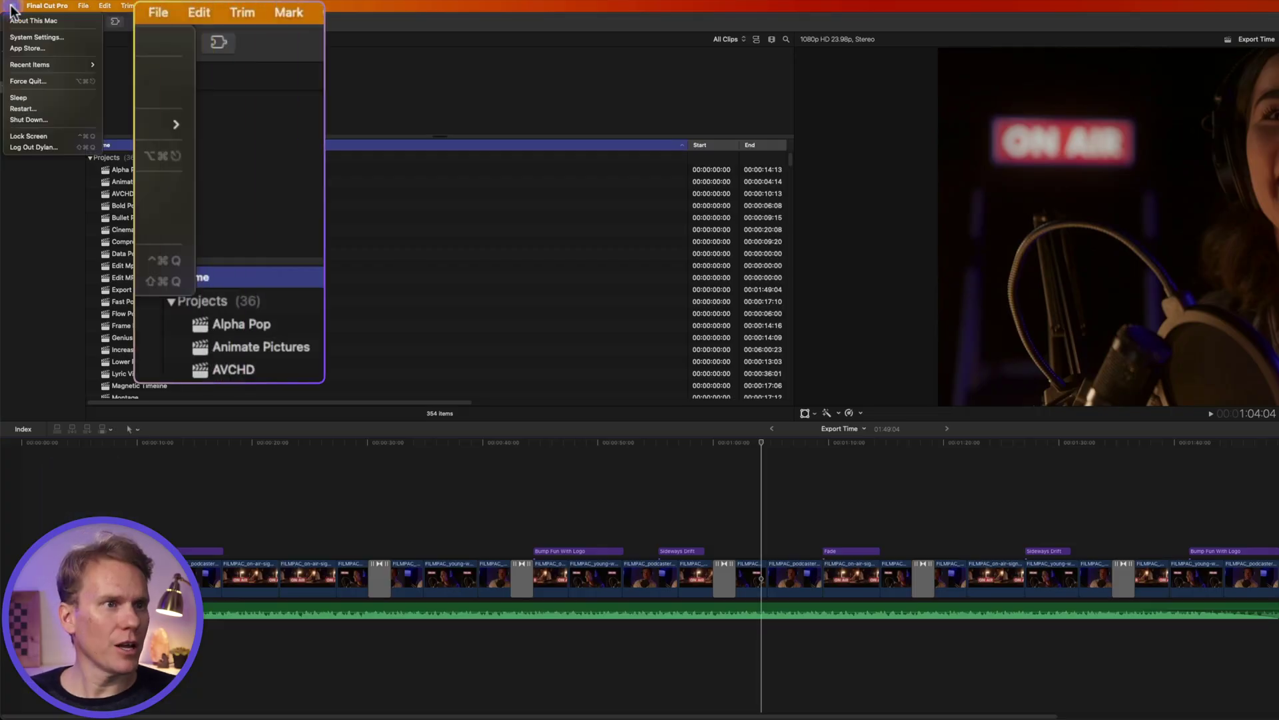
Go from About This Mac to Storage settings, showing 429.85 GB of 994.66 GB used, and list Documents' large files.
left_click(49, 39)
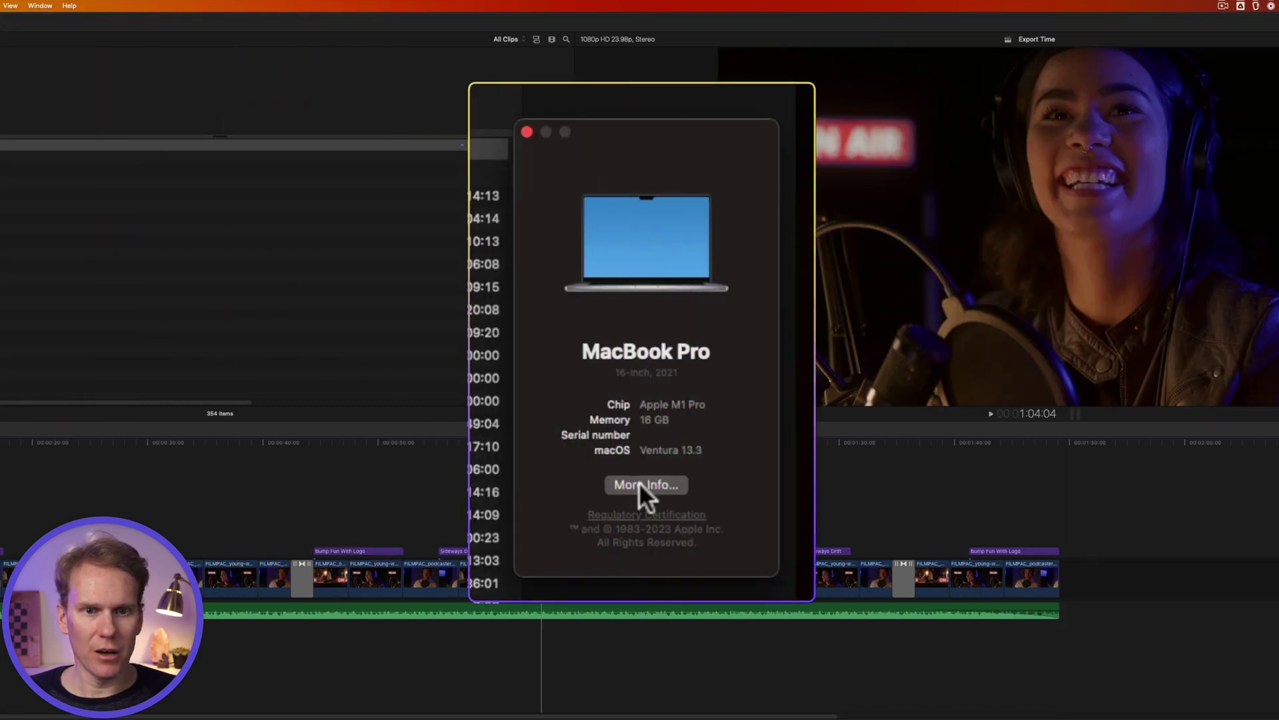
left_click(638, 481)
left_click(433, 422)
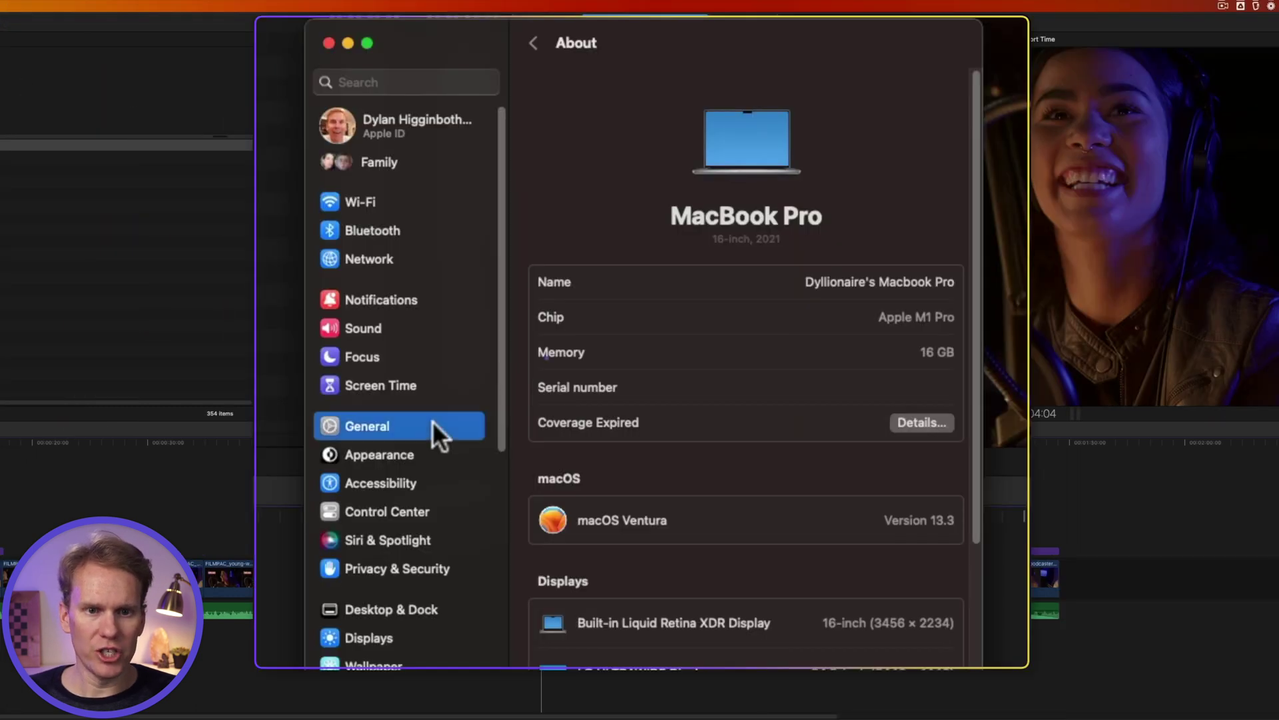
left_click(710, 164)
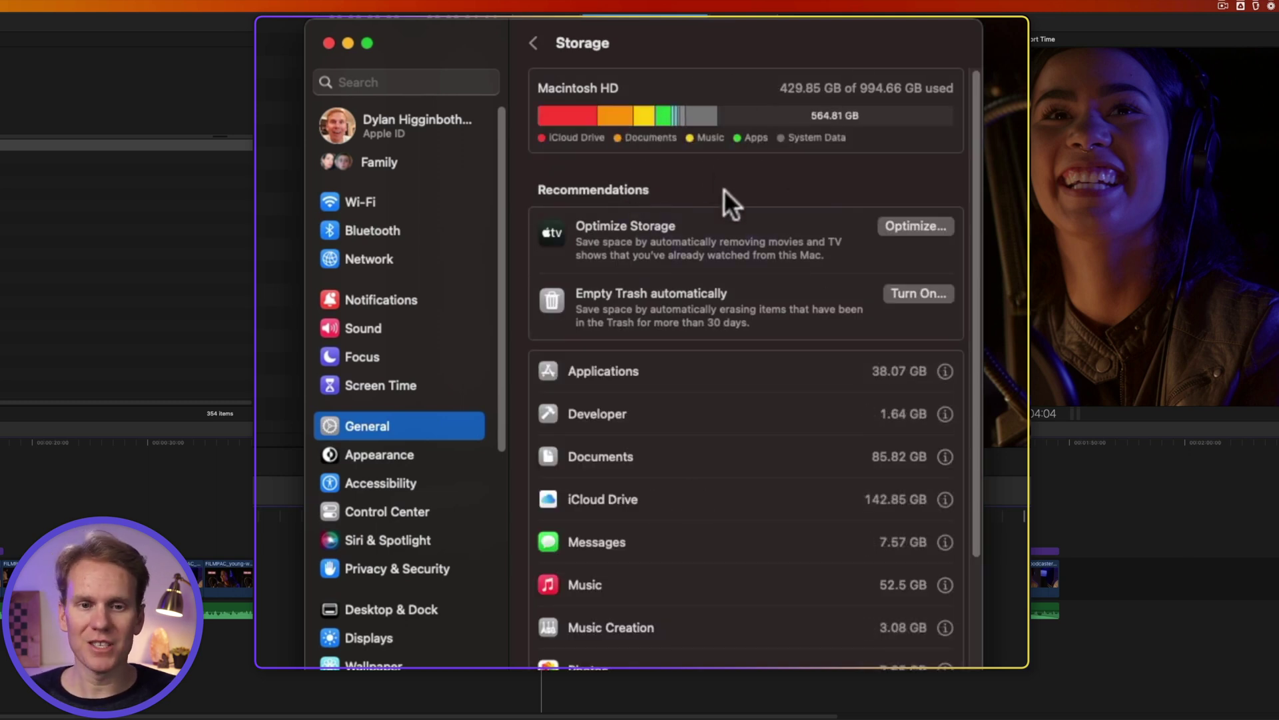
scroll(724, 189, "down", 5)
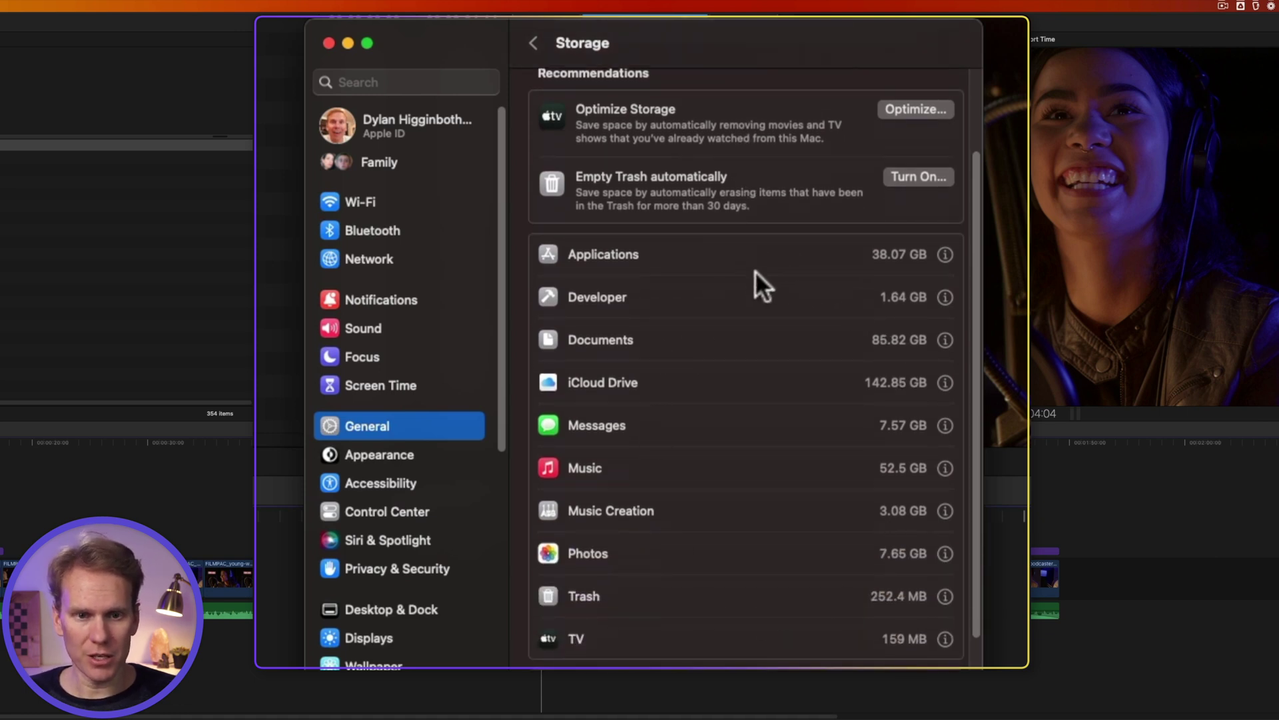
left_click(944, 340)
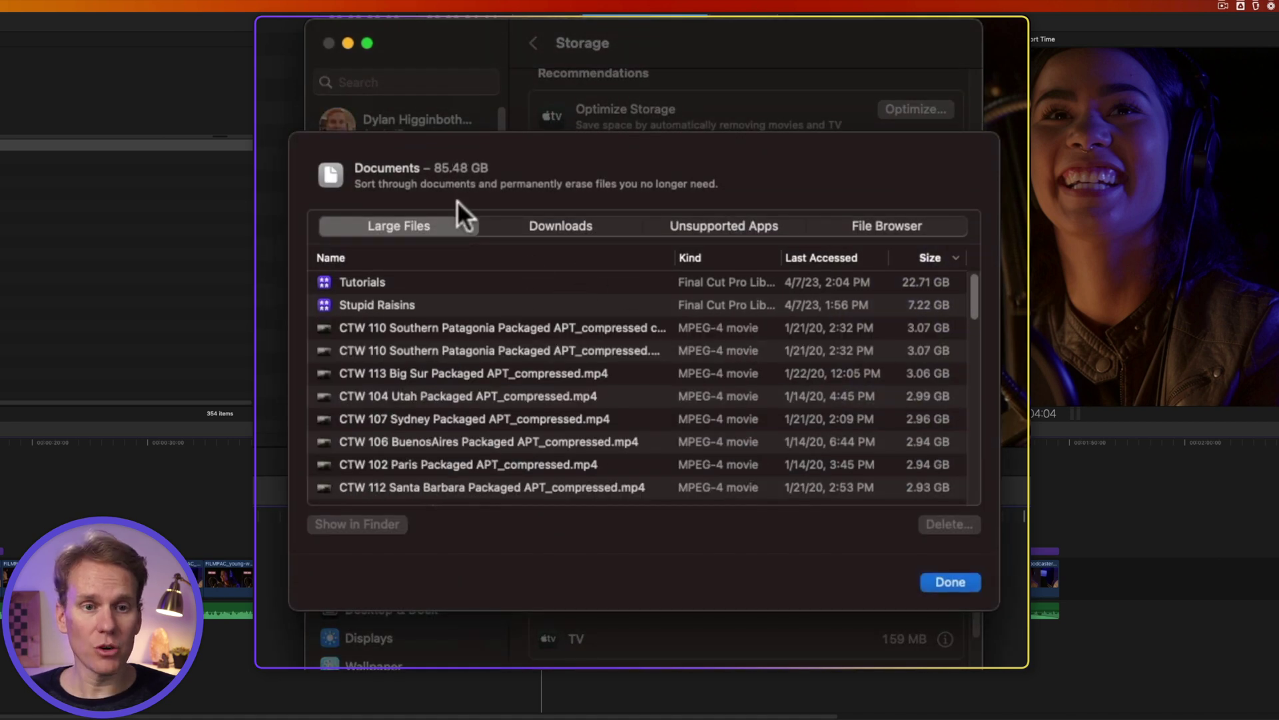
Permanently delete the 3.07 GB 'CTW 110 Southern Patagonia Packaged APT_compressed copy.mp4' from Documents.
left_click(495, 278)
left_click(485, 303)
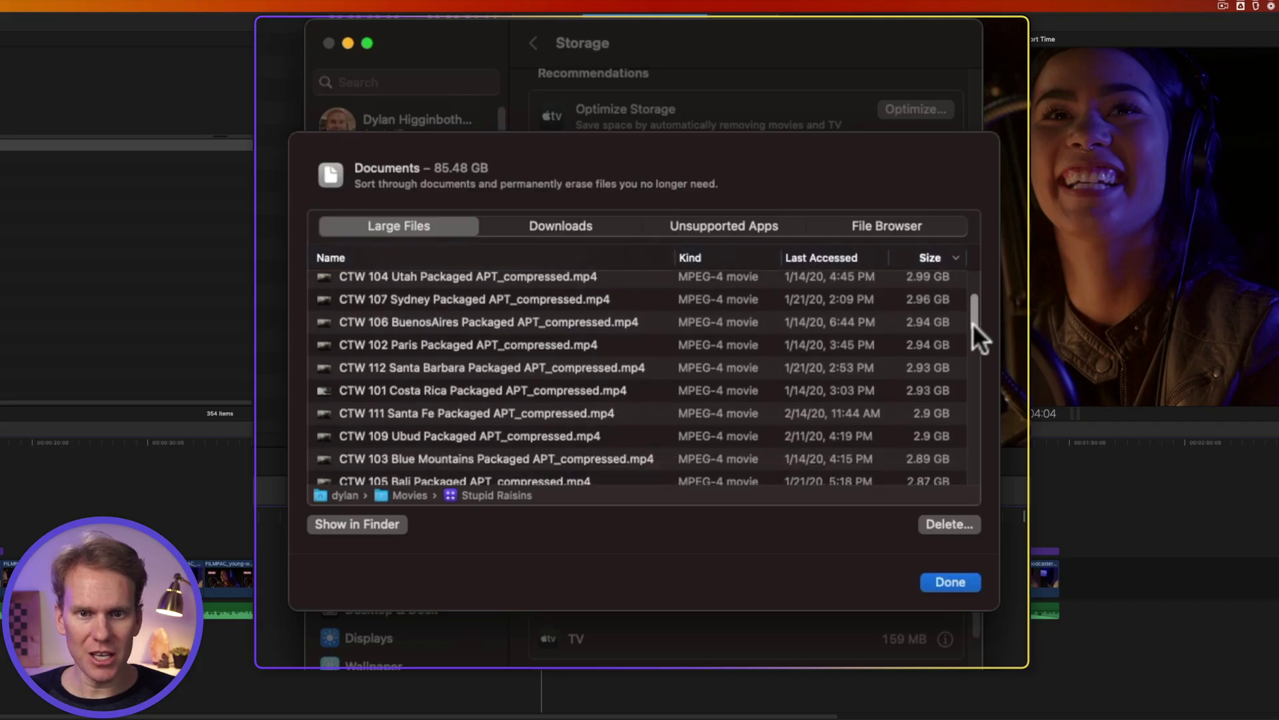
left_click_drag(973, 321, 974, 306)
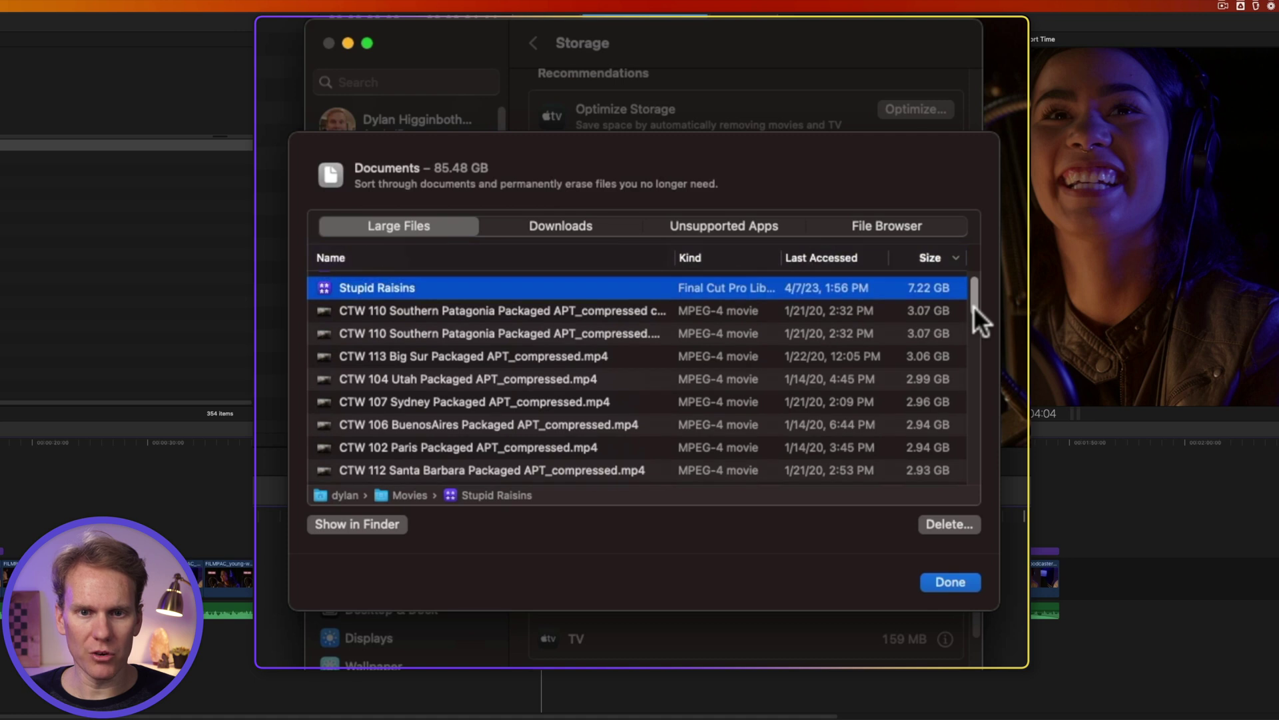
left_click(619, 311)
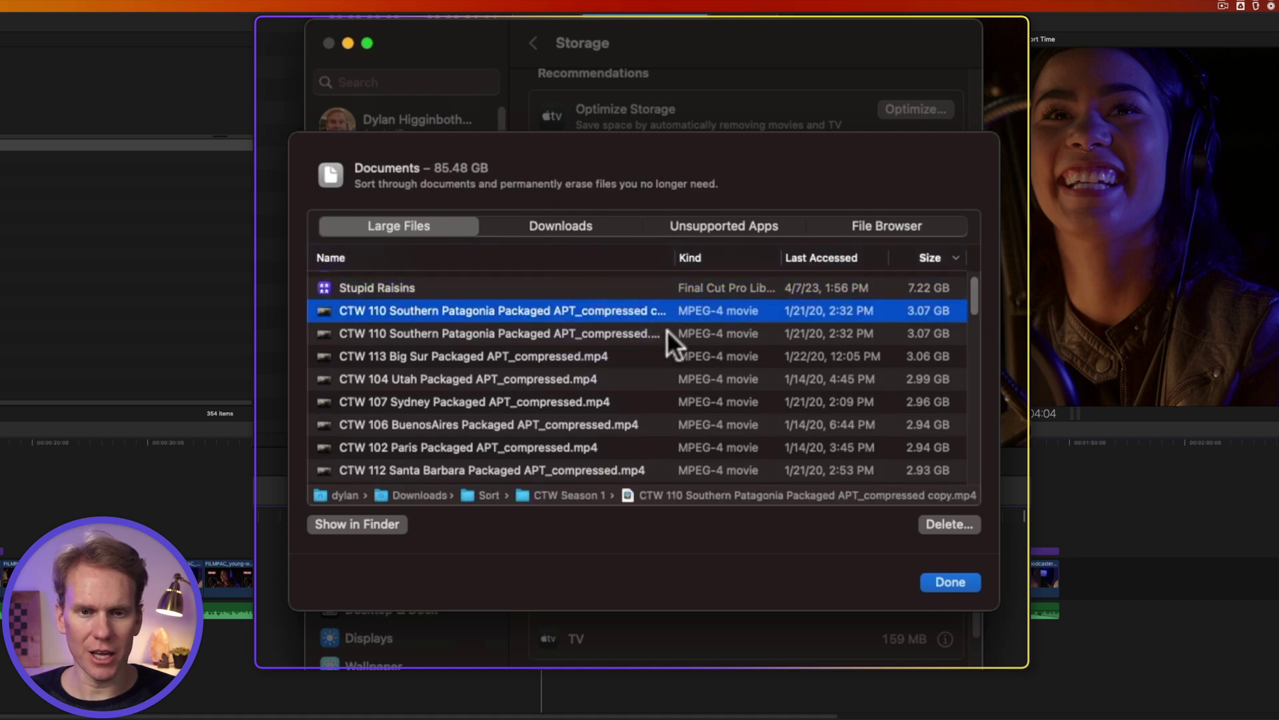
left_click(942, 524)
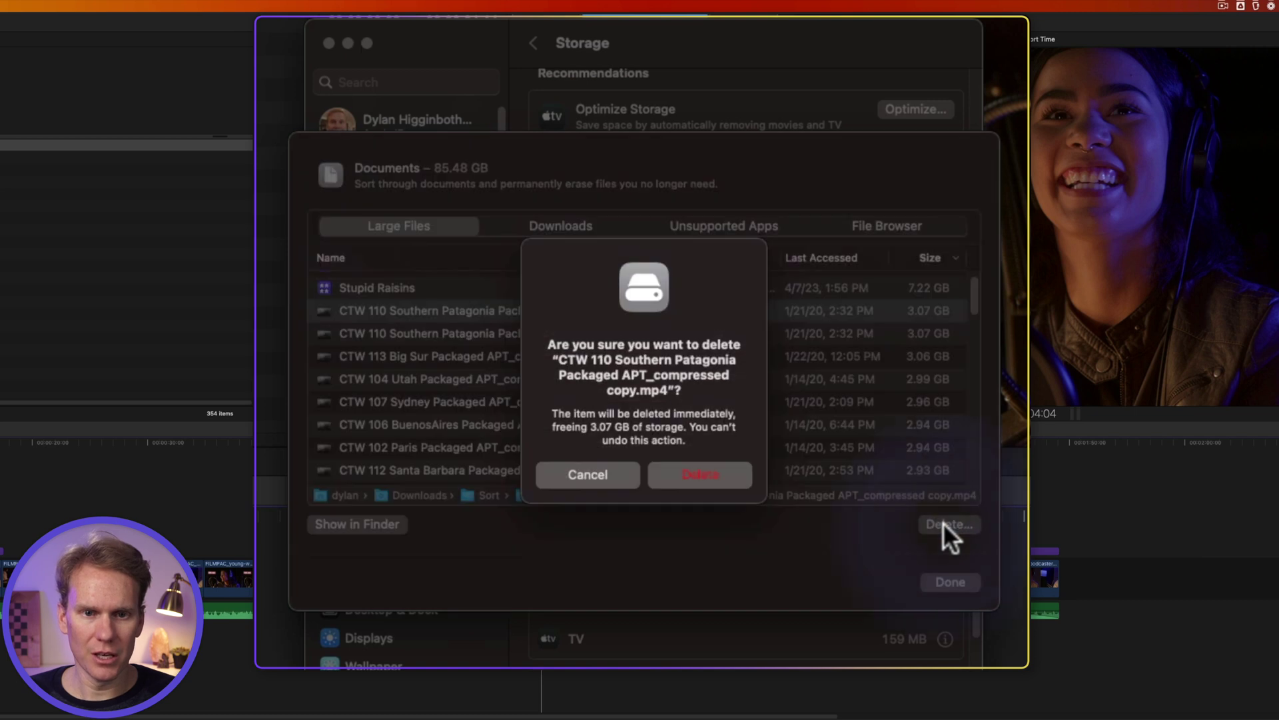
left_click(688, 475)
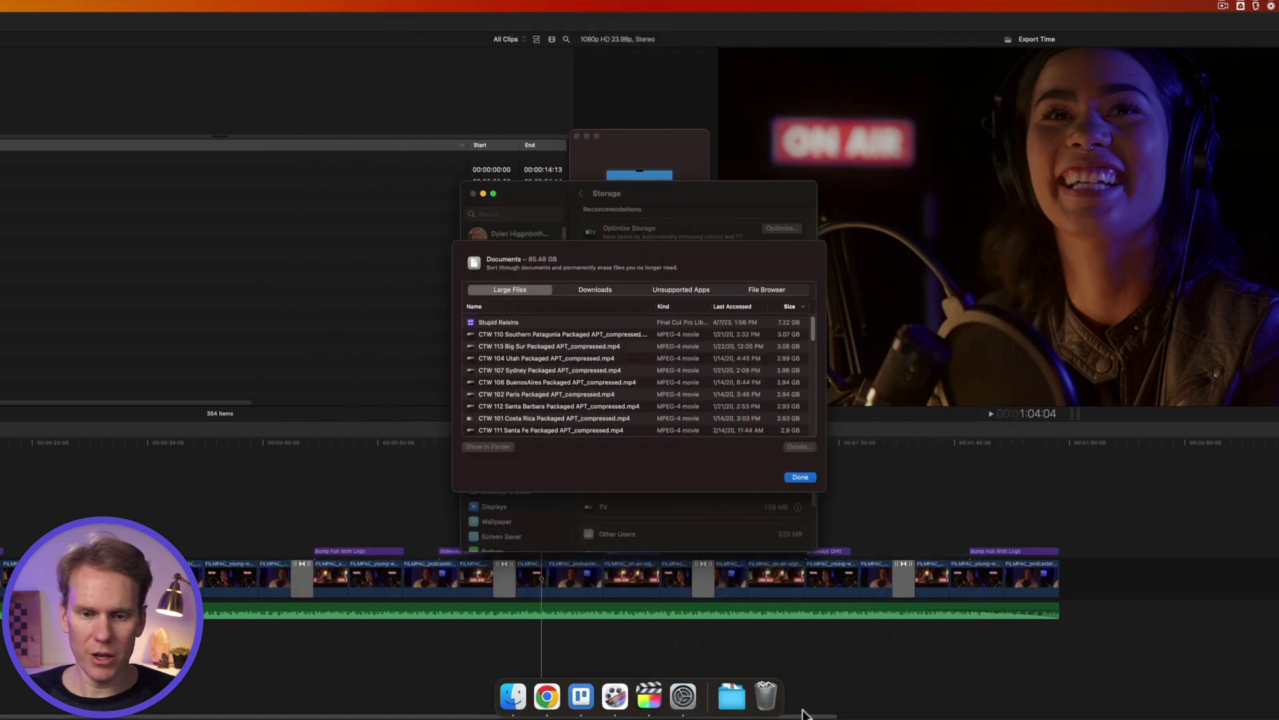
Empty the Trash so Documents drops to 82.43 GB, then close System Settings.
left_click(766, 696)
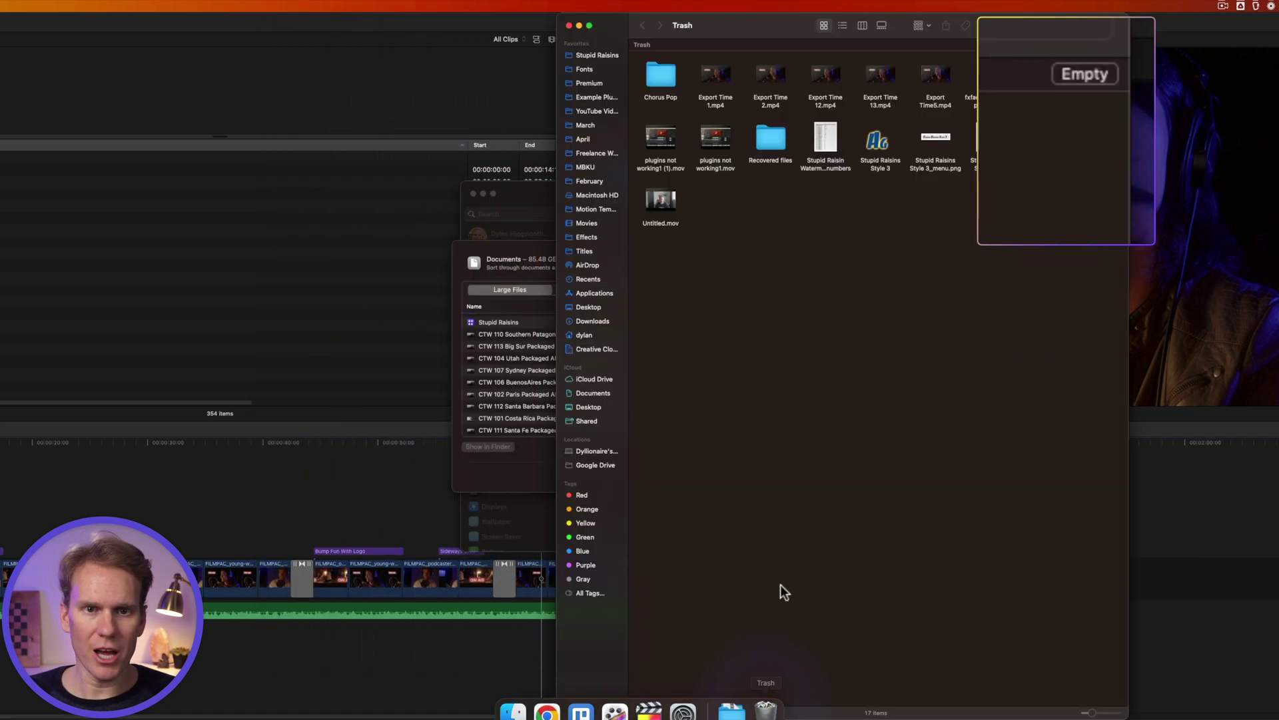
left_click(1106, 44)
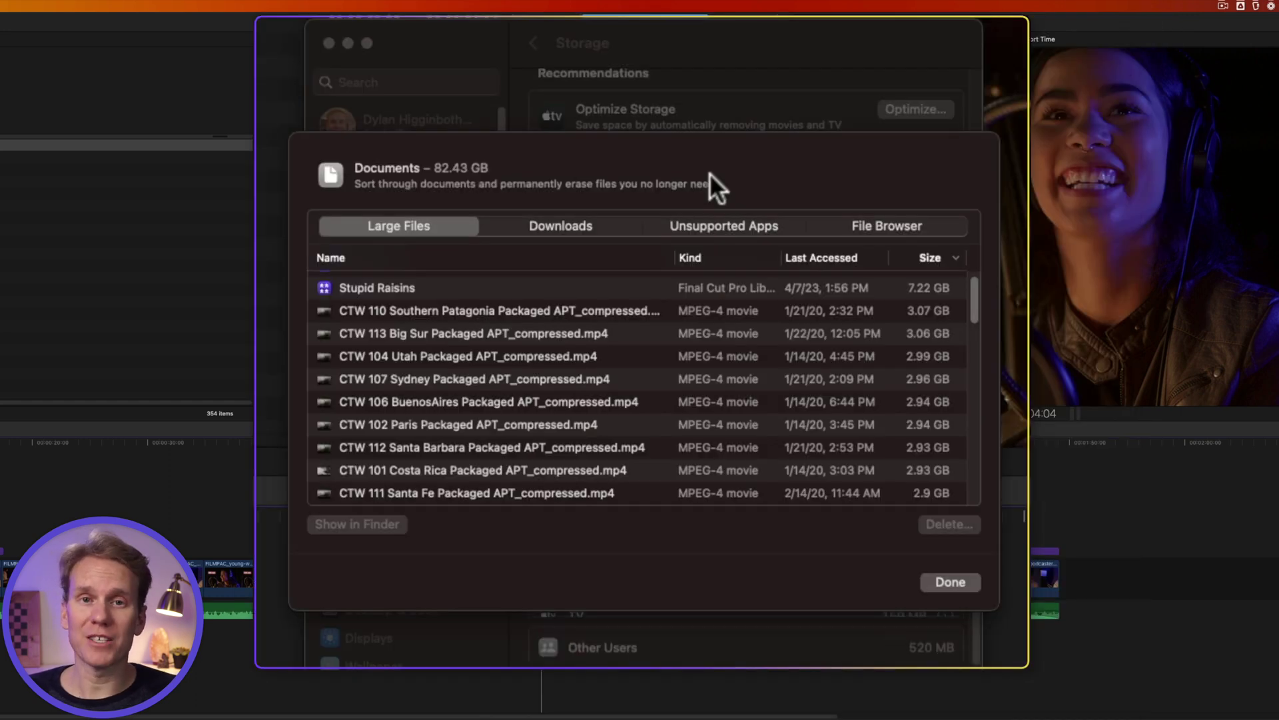
left_click(403, 283)
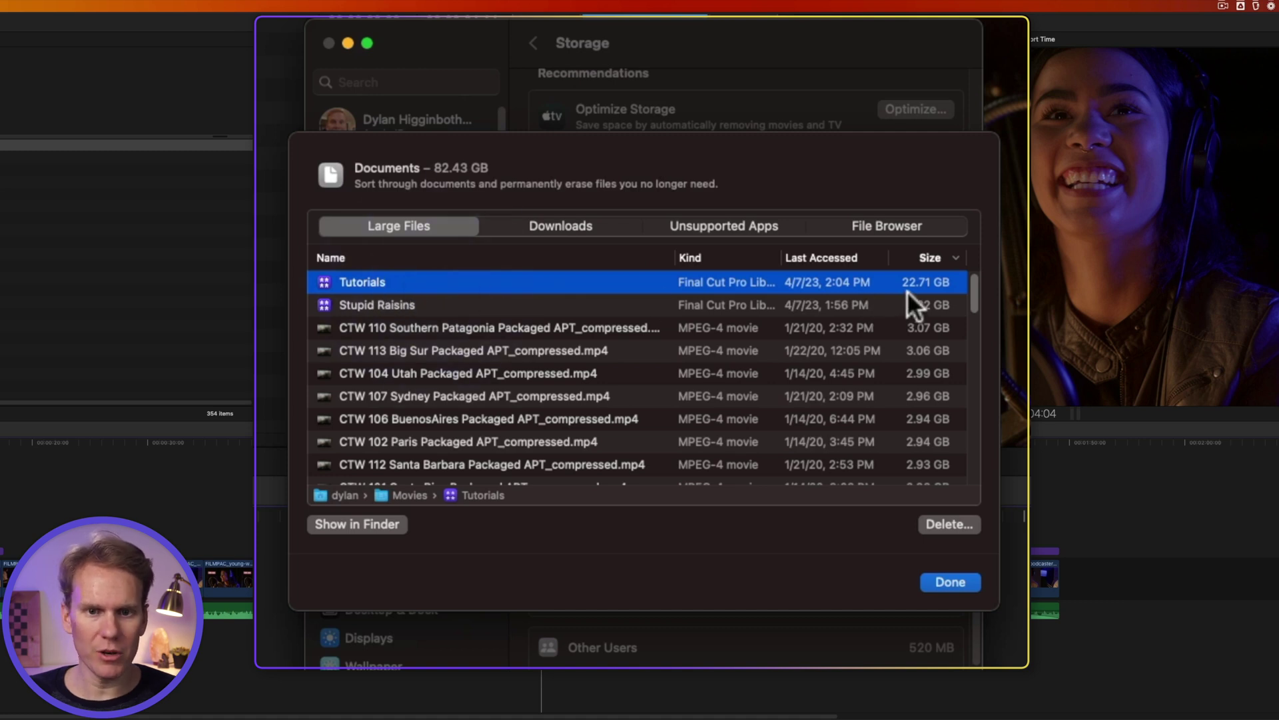
left_click(952, 583)
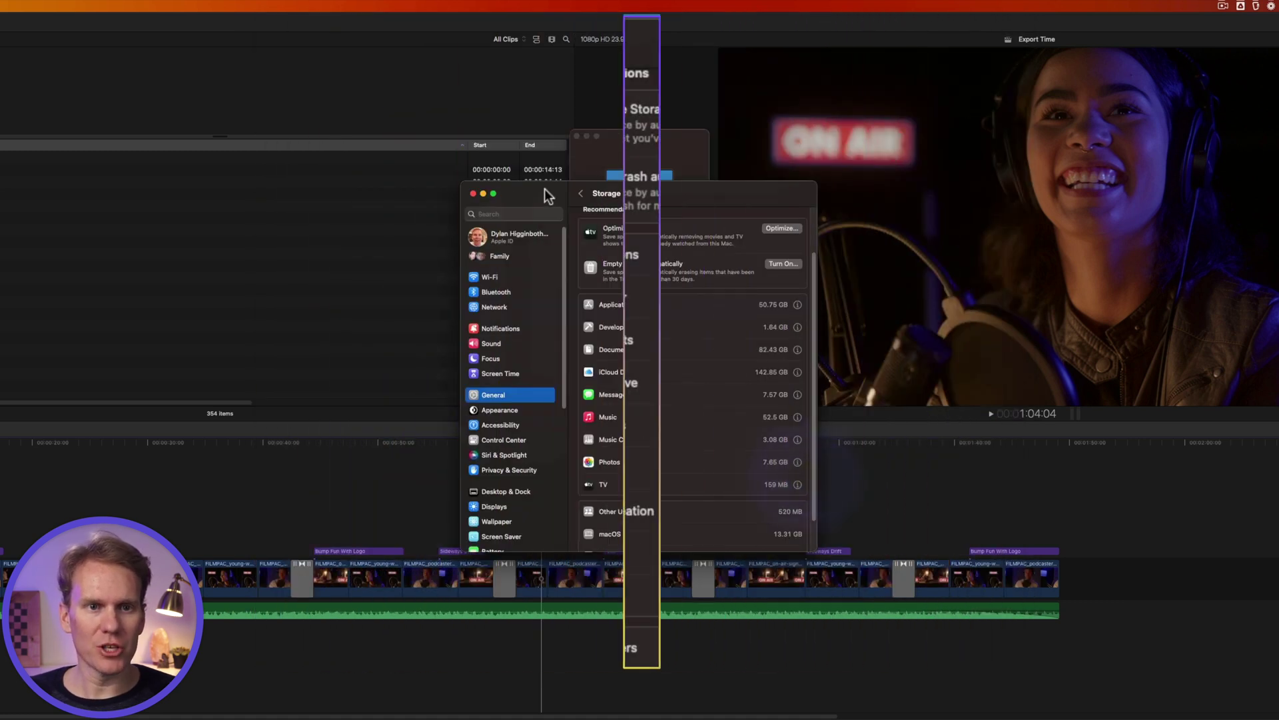
left_click(473, 193)
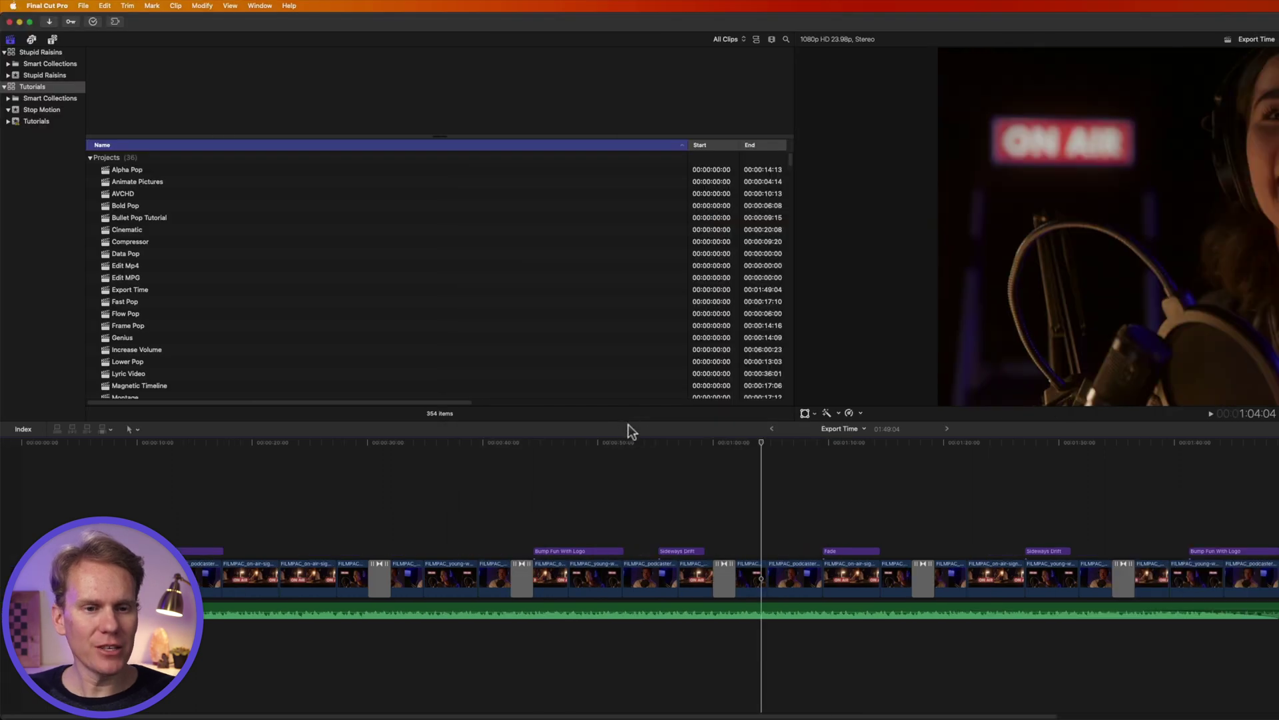
Delete the Tutorials library's generated files: all render files plus optimized and proxy media.
left_click(86, 6)
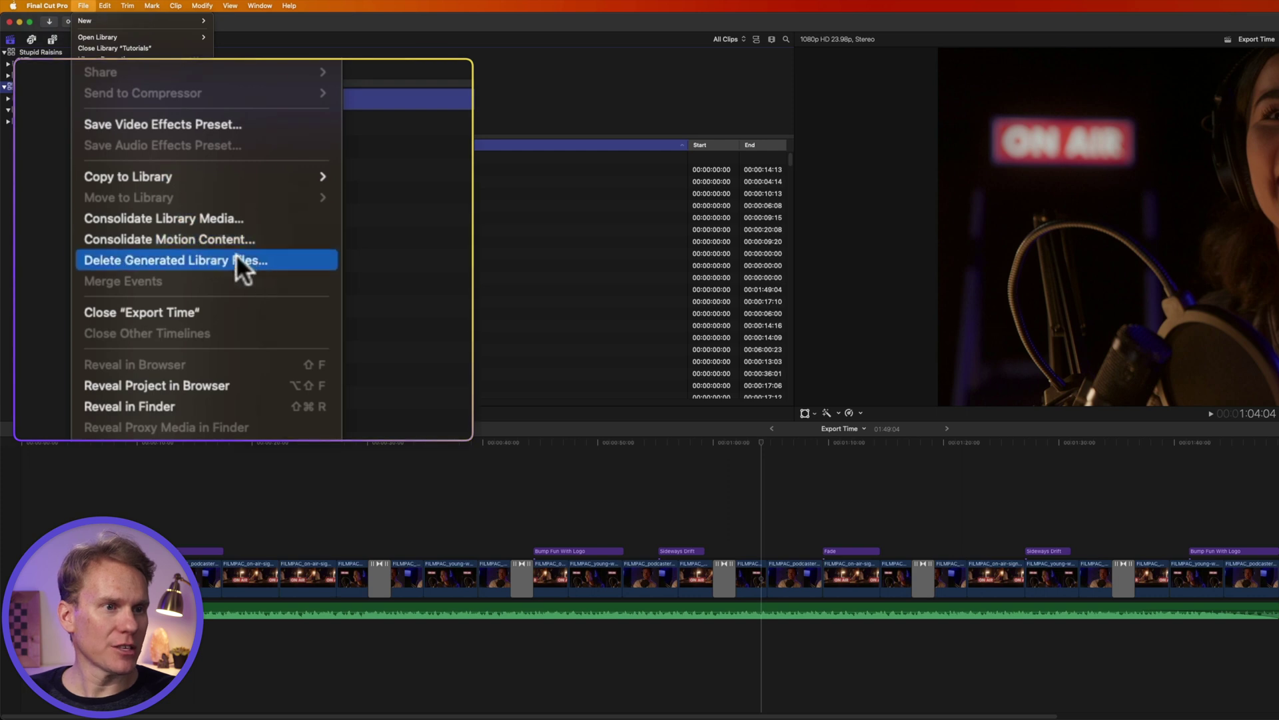
left_click(290, 260)
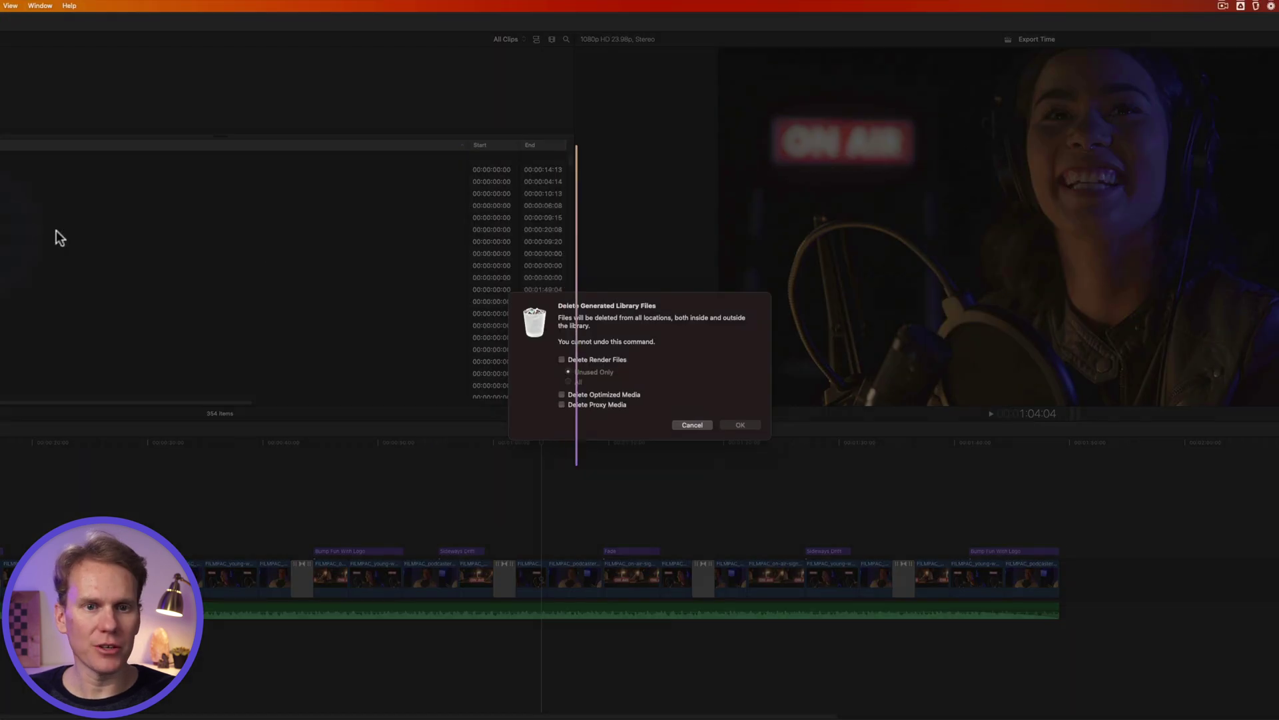
left_click(443, 332)
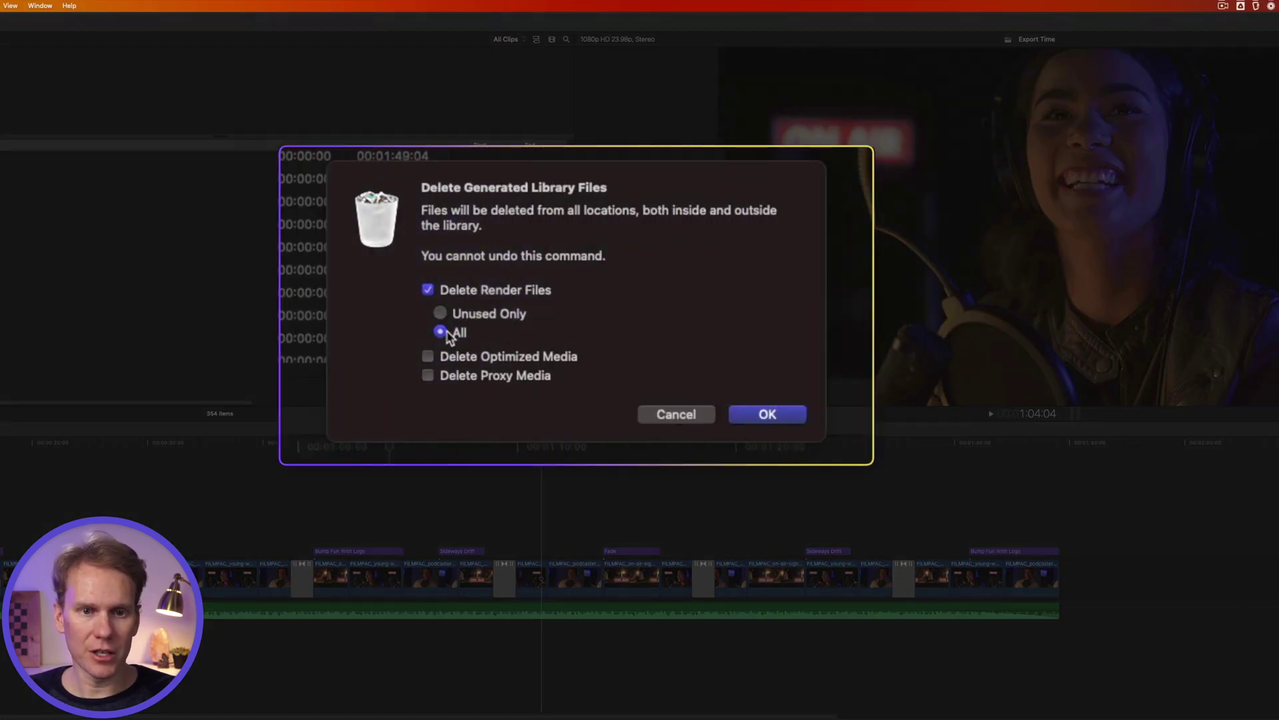
left_click(429, 357)
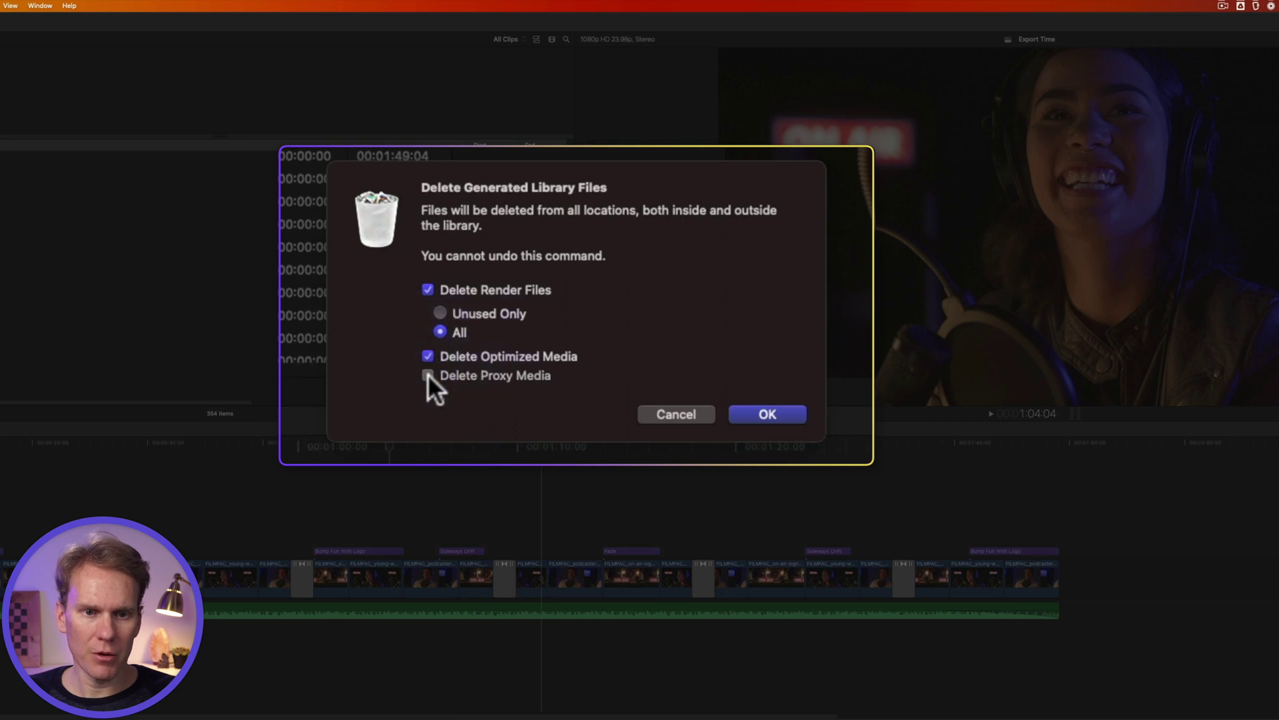
left_click(428, 374)
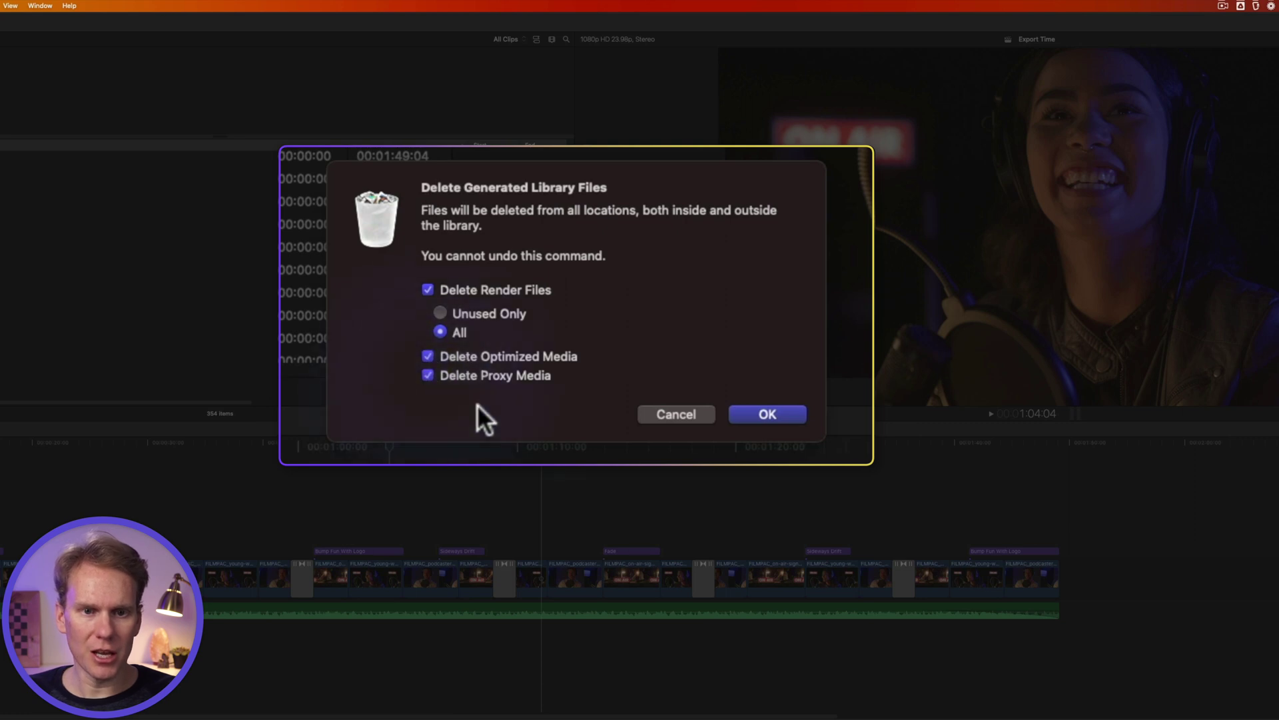
left_click(767, 414)
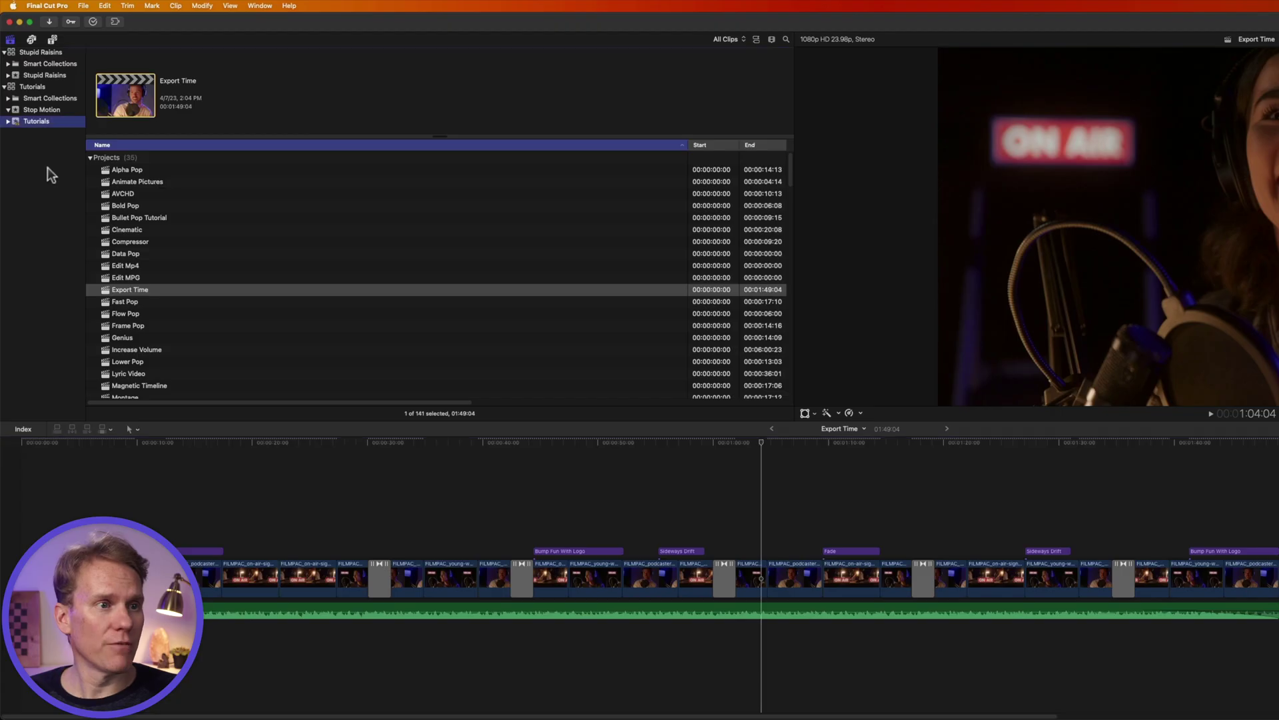
Consolidate the original media into the library, keeping In Library (Tutorials) as destination.
left_click(85, 8)
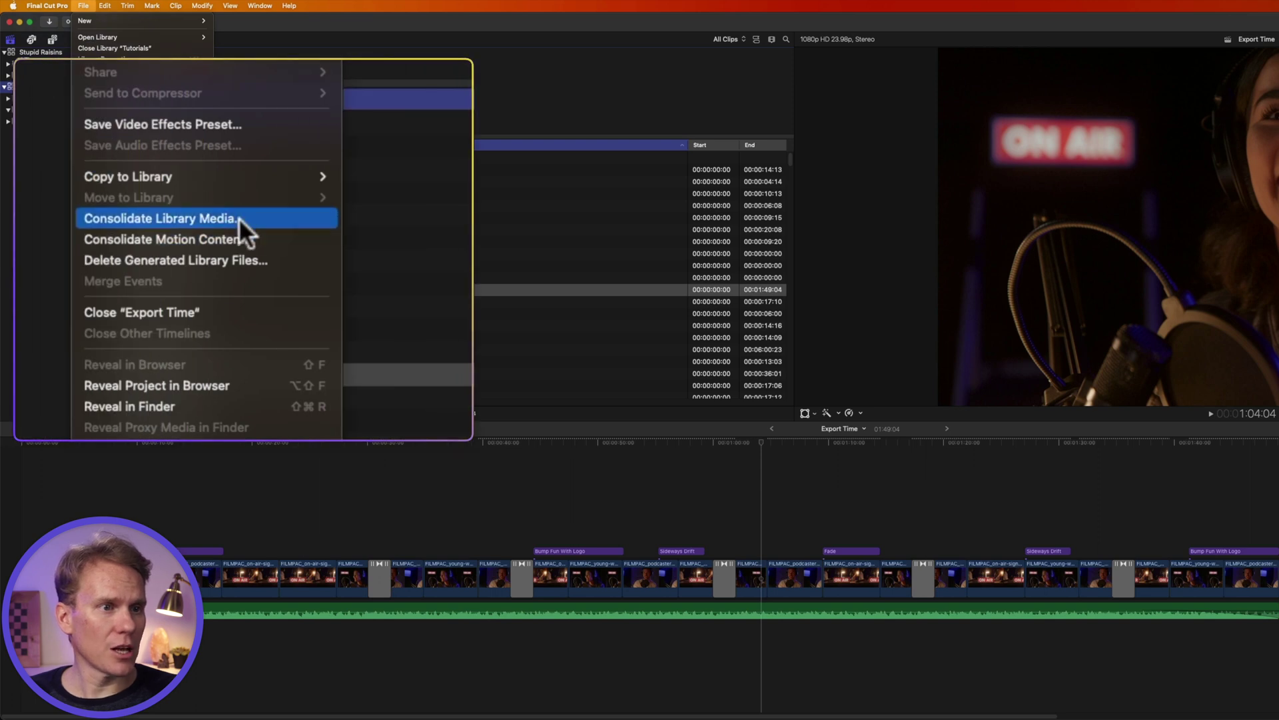
left_click(239, 217)
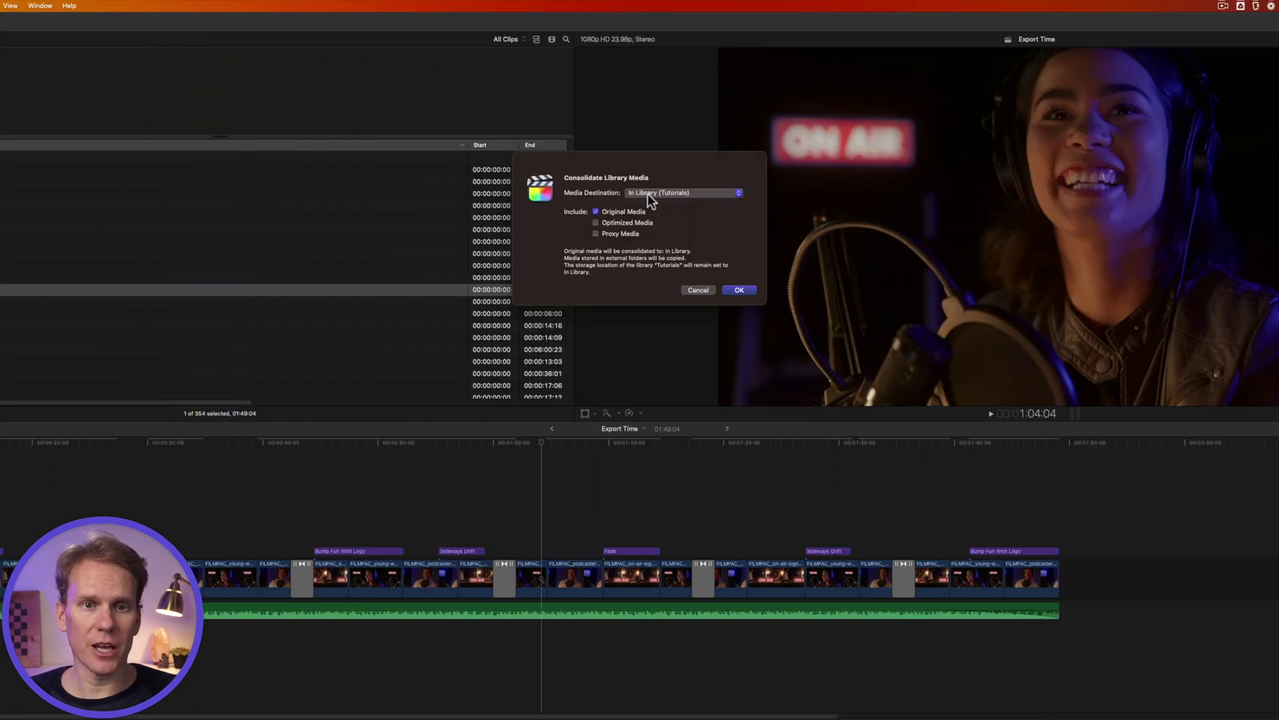
left_click(650, 195)
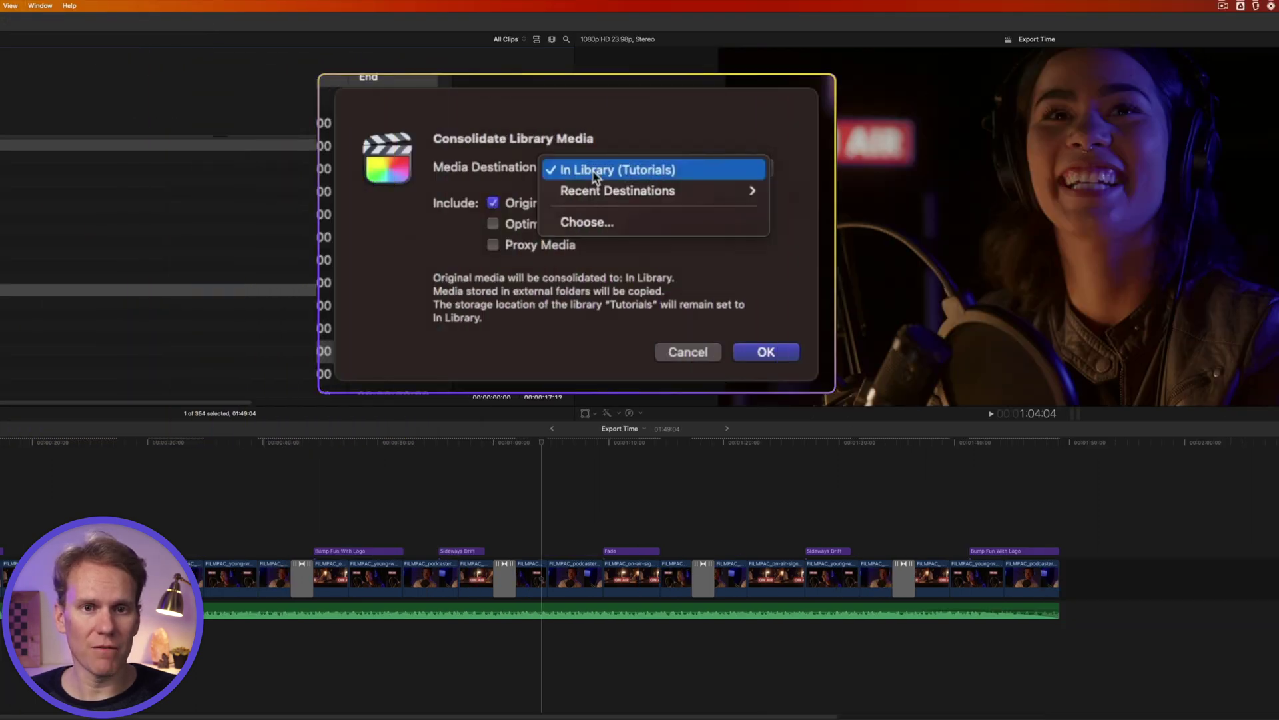
left_click(595, 175)
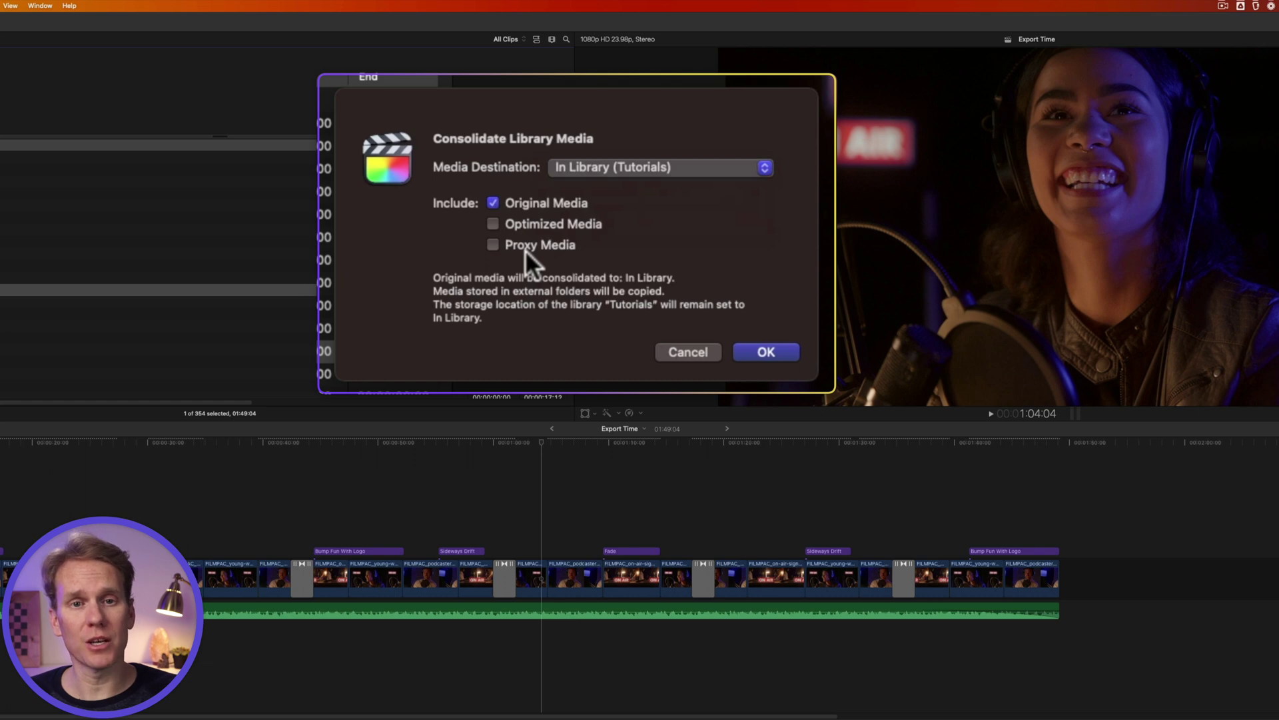
left_click(766, 351)
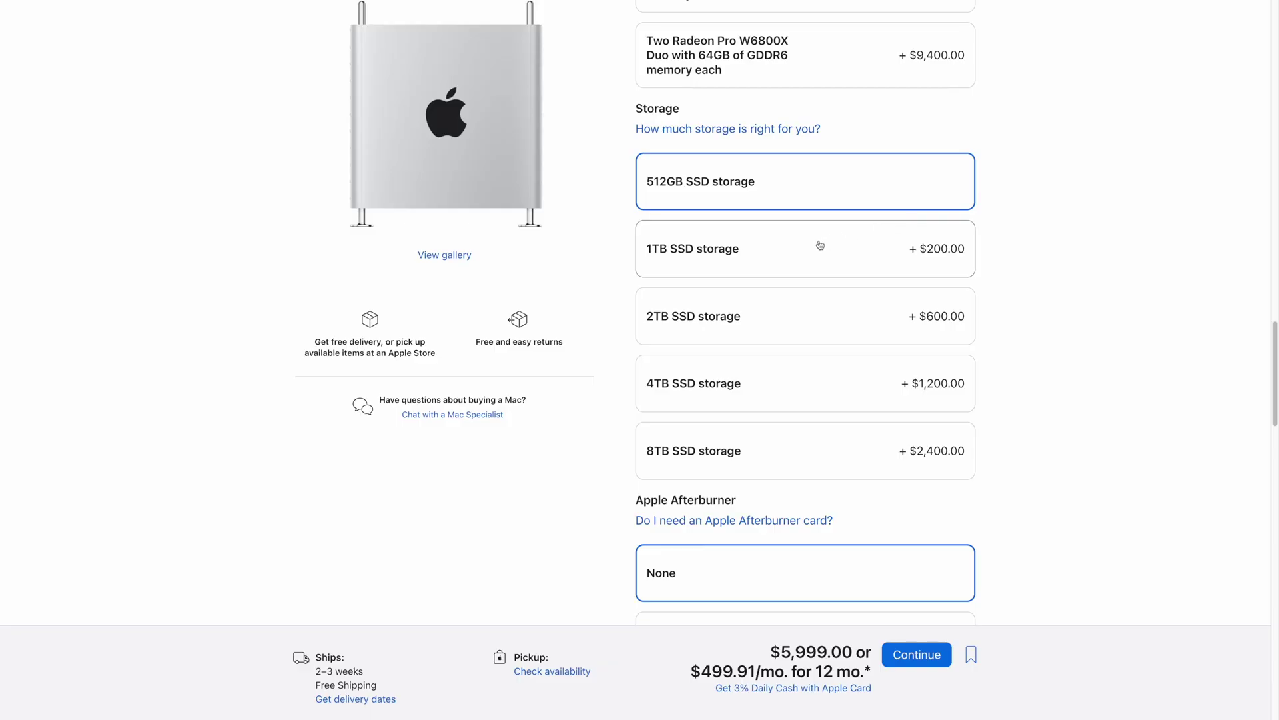
Choose 1TB SSD storage for the Mac Pro, raising the price to $6,199.00.
left_click(818, 246)
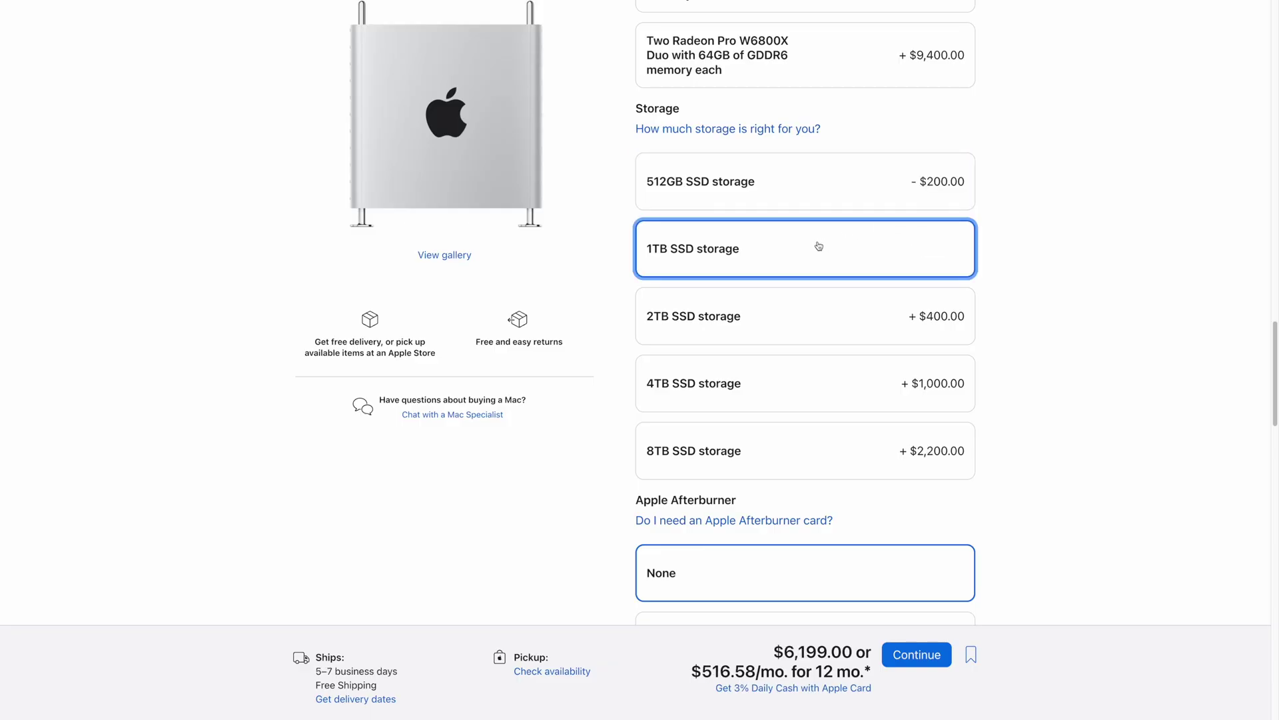